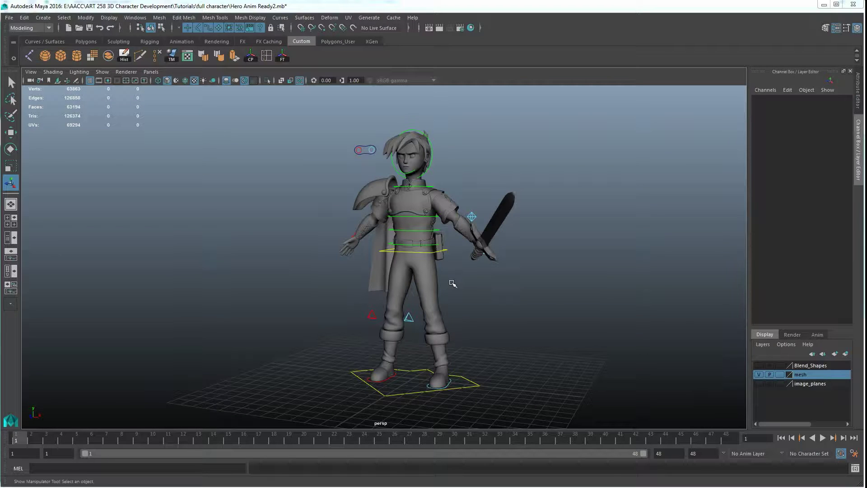
Step: Try to move the character's root control at the waist with the Move tool
alt+drag(445, 304, 437, 246)
click(435, 243)
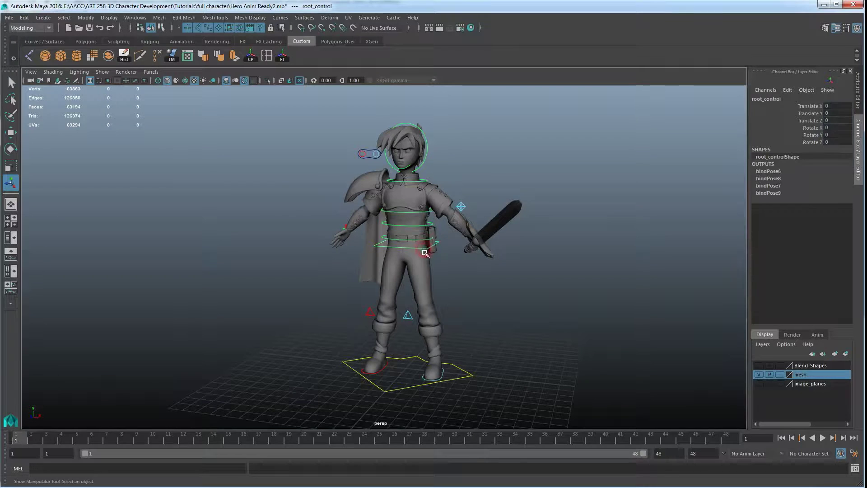
key(w)
drag(397, 246, 399, 259)
key(ctrl+z)
key(ctrl+z)
click(476, 278)
click(406, 264)
click(486, 287)
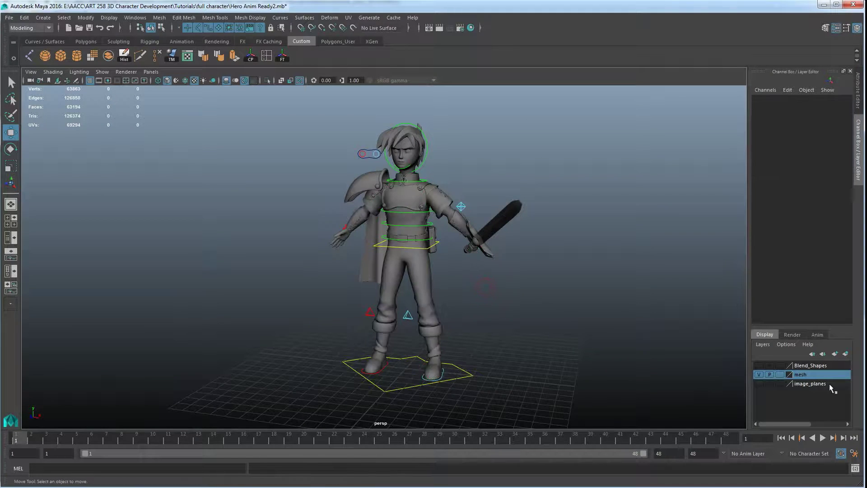
Step: Set the mesh layer to Reference and test that only the rig controls and sword can be selected
click(780, 376)
click(780, 375)
click(424, 270)
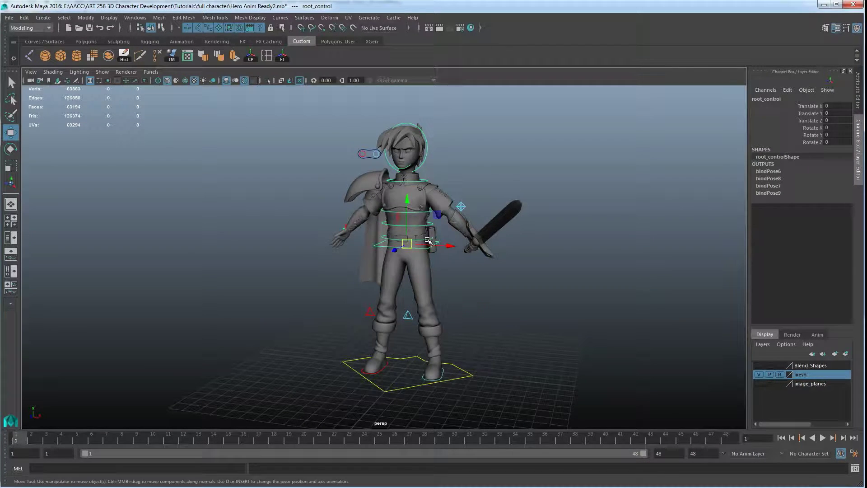
click(461, 207)
click(494, 273)
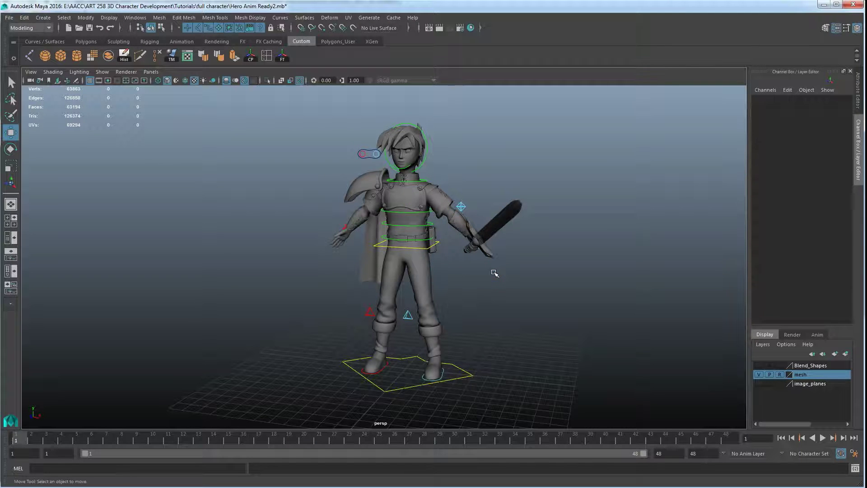
click(476, 290)
drag(307, 110, 580, 399)
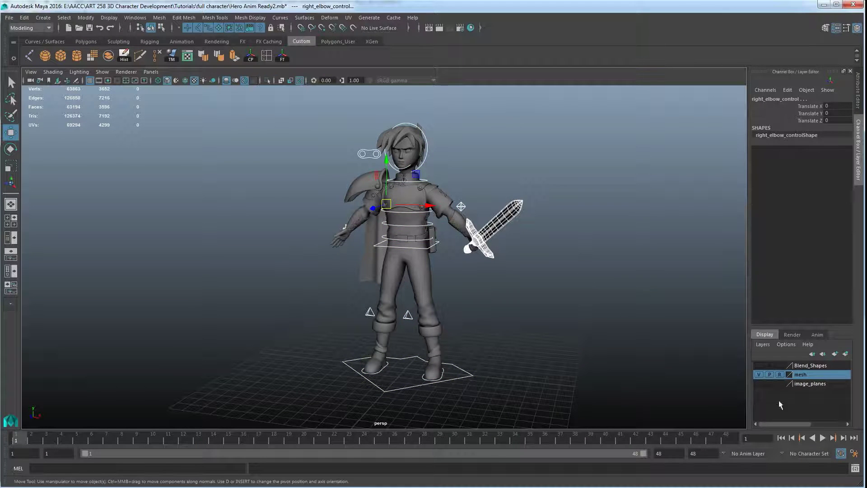
Step: Return the mesh layer to normal, select the whole character and open the Export Selection settings without exporting
click(779, 374)
drag(277, 111, 590, 399)
click(9, 19)
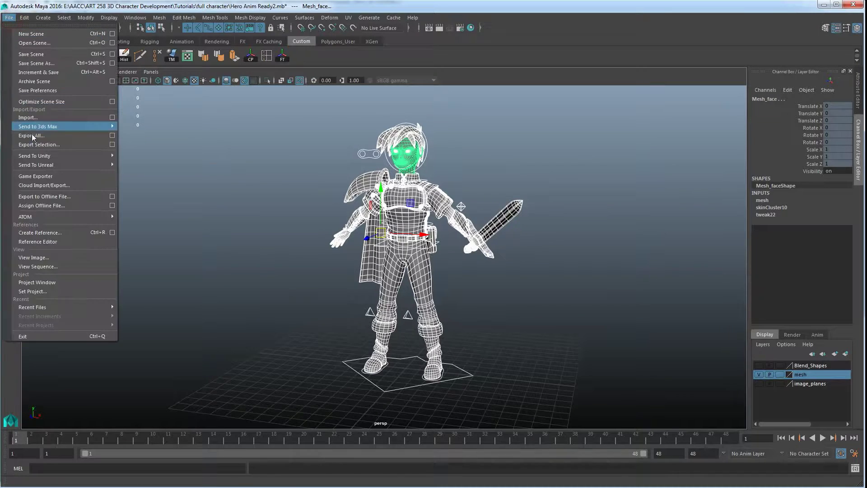
click(35, 143)
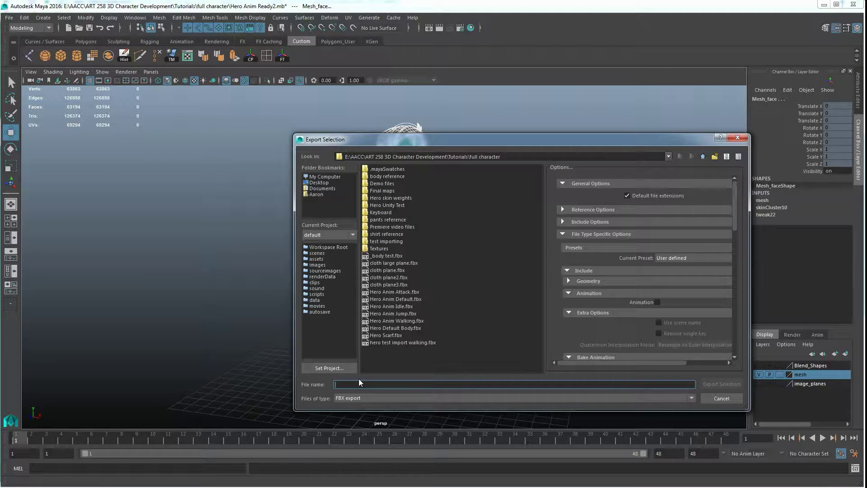
click(721, 398)
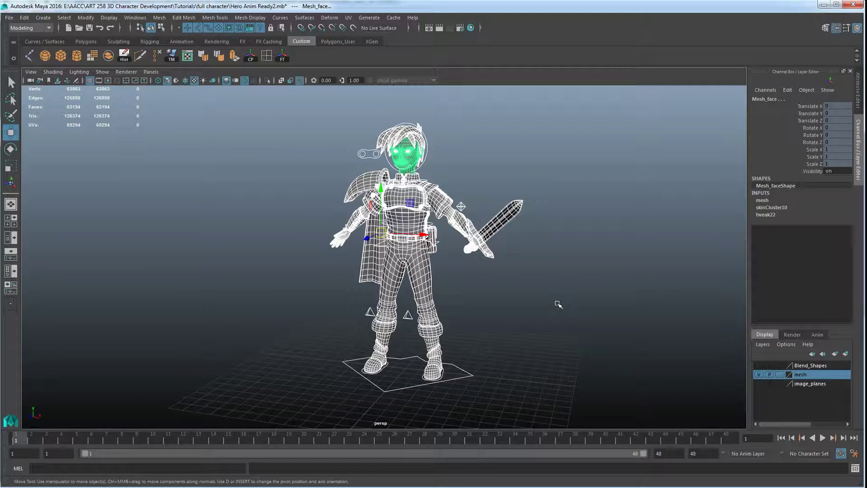
click(558, 304)
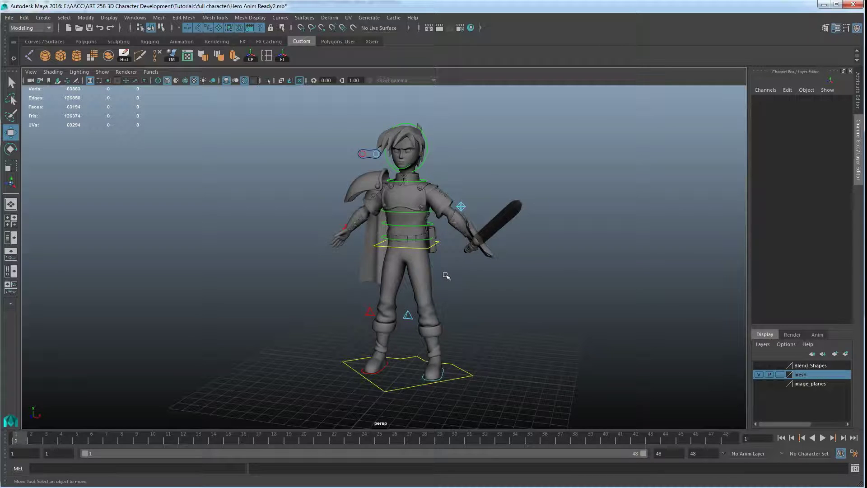
mouse_move(420, 293)
alt+mouse_down()
mouse_move(422, 310)
mouse_move(424, 296)
mouse_move(412, 285)
alt+mouse_up()
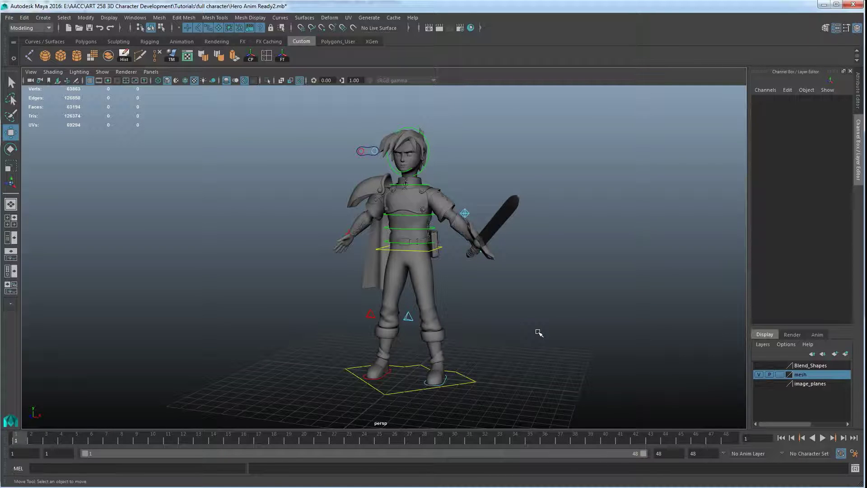
alt+drag(498, 320, 468, 325)
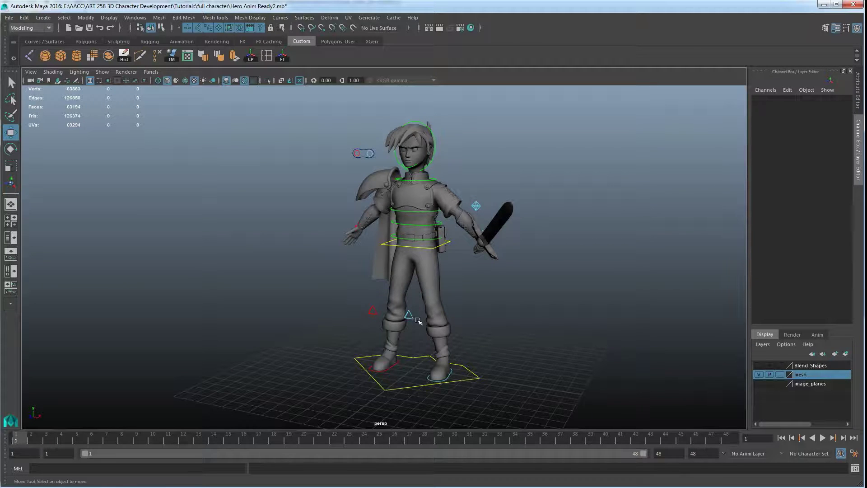
alt+drag(487, 342, 489, 340)
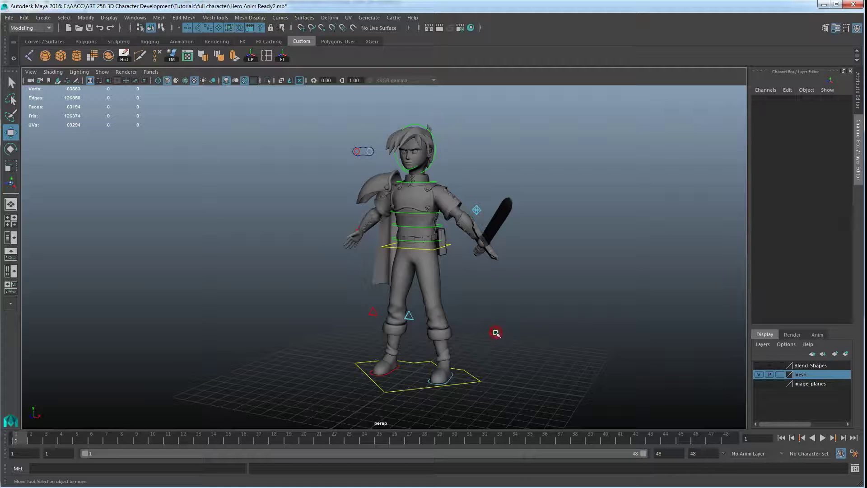
alt+drag(441, 290, 458, 370)
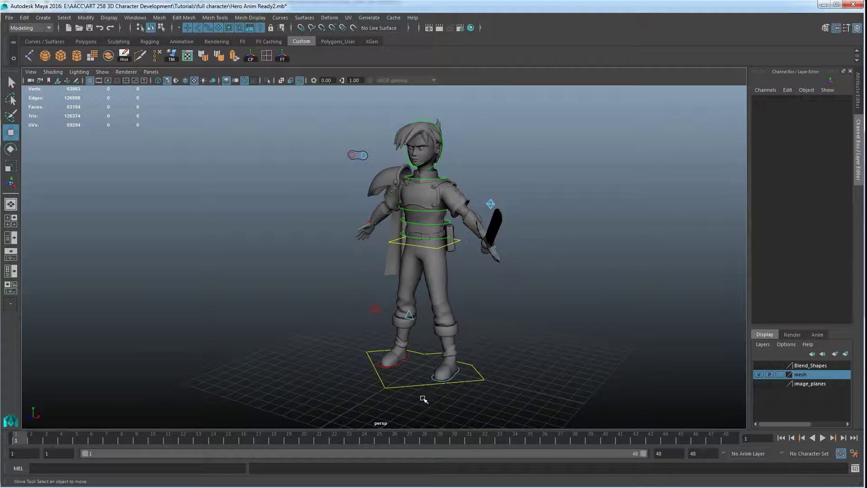
Step: Try to move the character with the global control at its feet and return the timeline to frame 1
click(413, 386)
alt+middle_drag(378, 378, 441, 266)
key(ctrl+z)
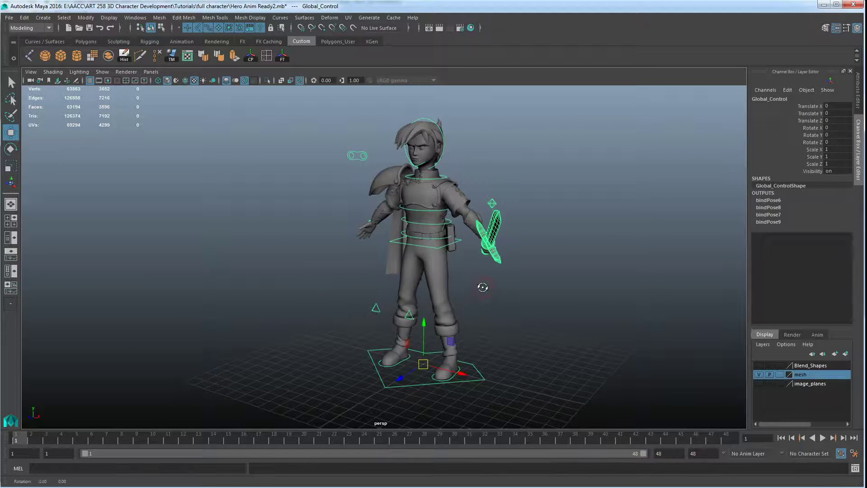
click(87, 439)
drag(89, 440, 23, 441)
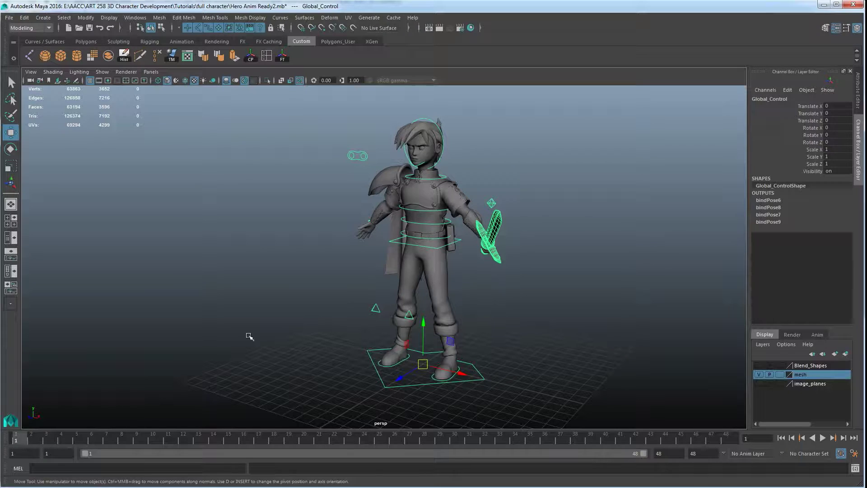
Step: Clear the character selection and set the mesh layer's display type to Reference
drag(299, 98, 615, 402)
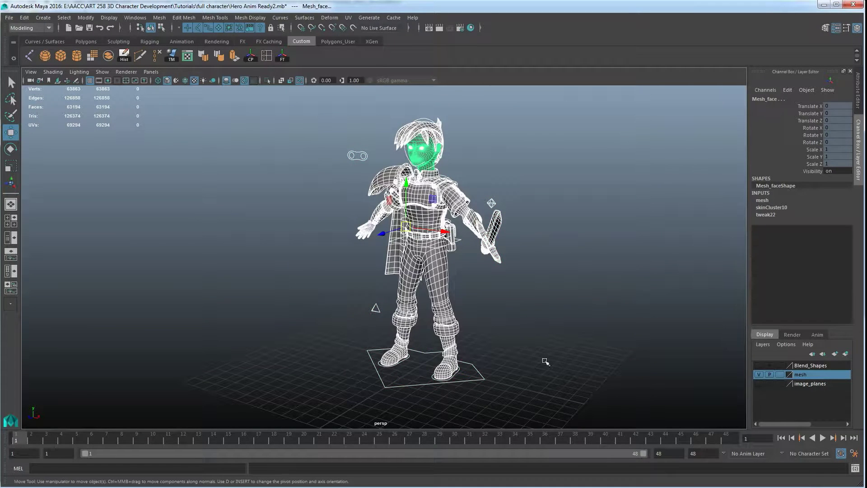
click(650, 321)
click(778, 374)
click(778, 374)
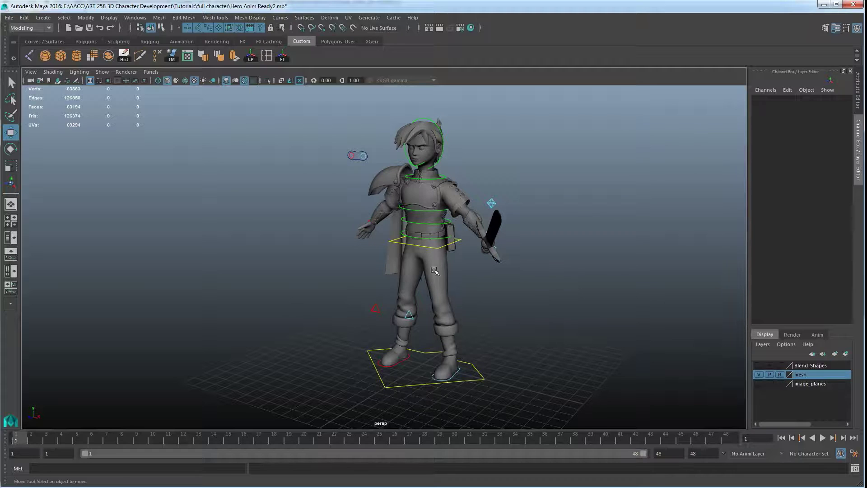
Step: Select all the rig controls, key them at frame 1, and check the global and root controls' channels
drag(290, 104, 574, 389)
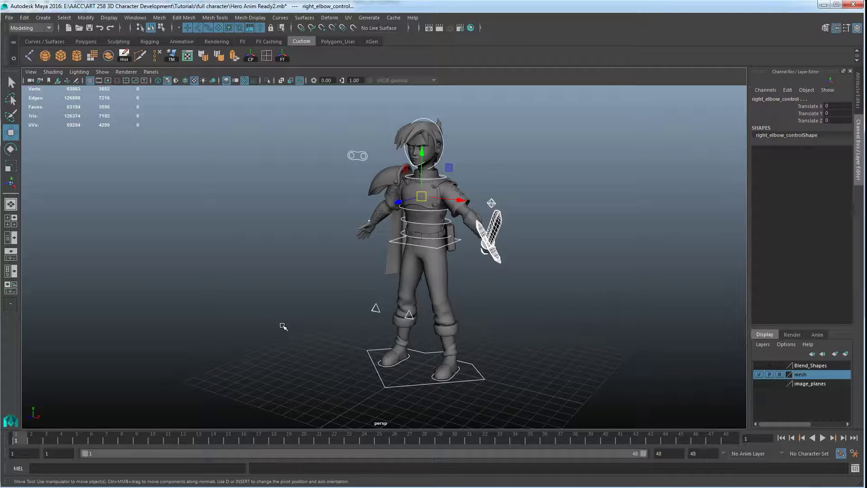
key(s)
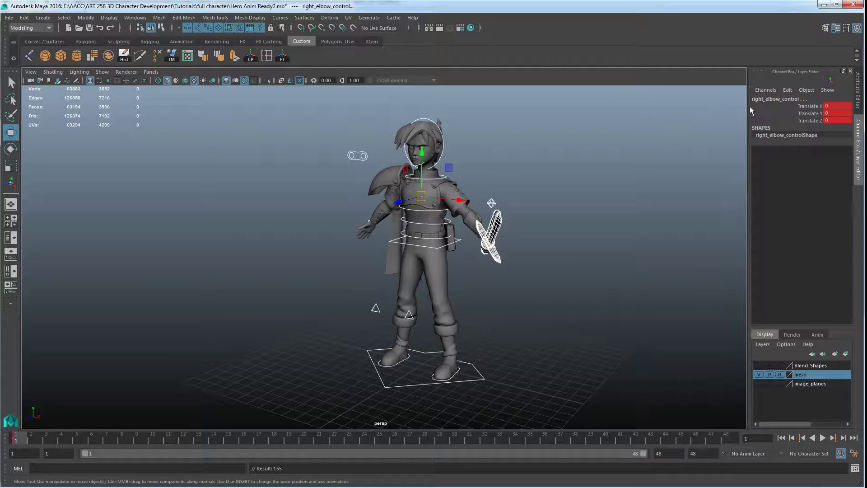
click(484, 379)
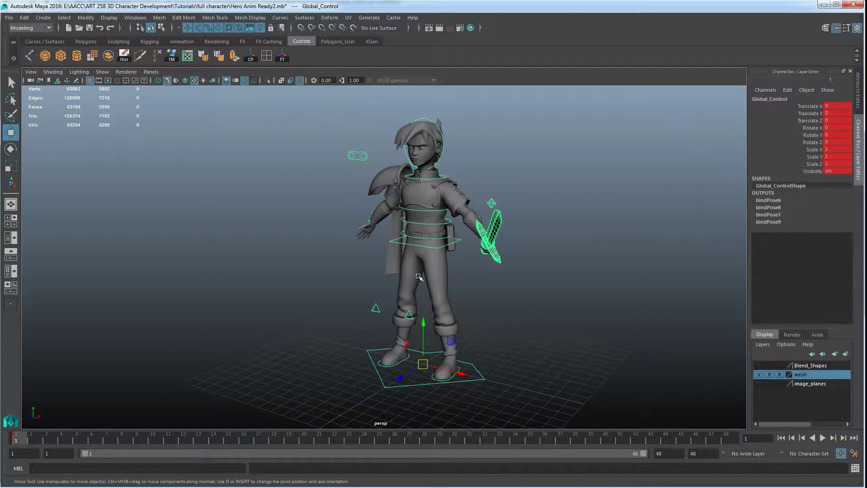
click(461, 243)
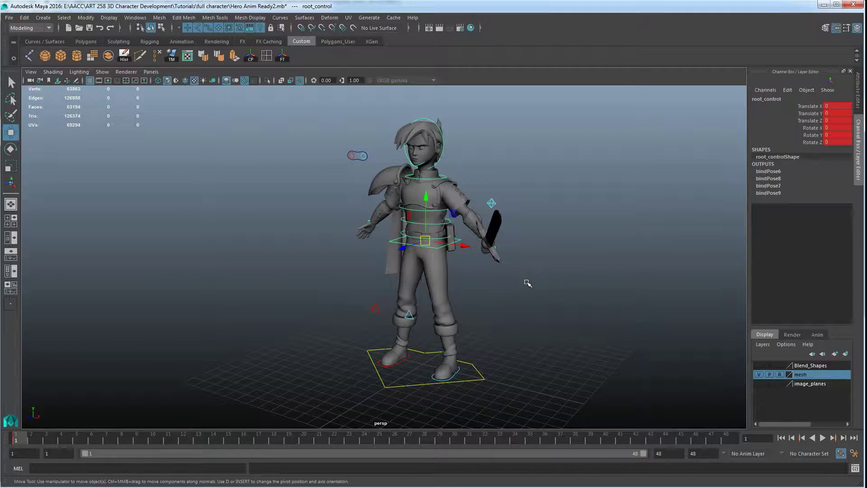
click(528, 285)
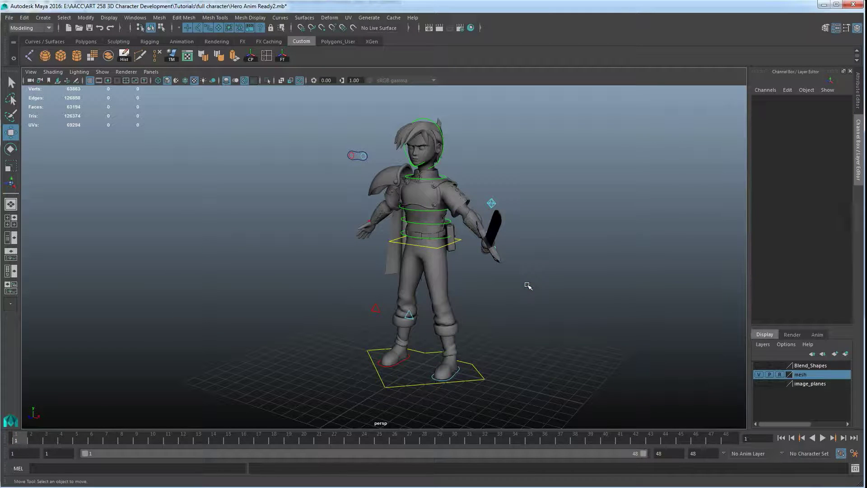
click(462, 241)
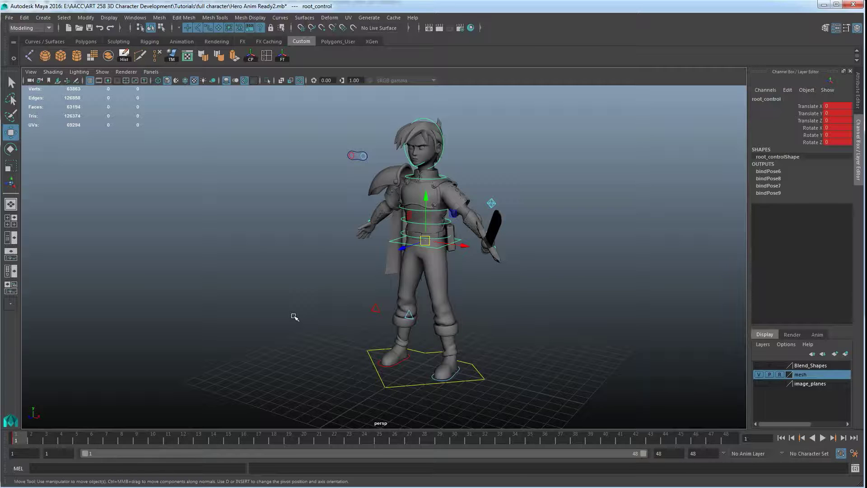
Step: Turn on automatic keyframing for the scene
alt+drag(304, 330, 314, 328)
alt+drag(353, 306, 333, 306)
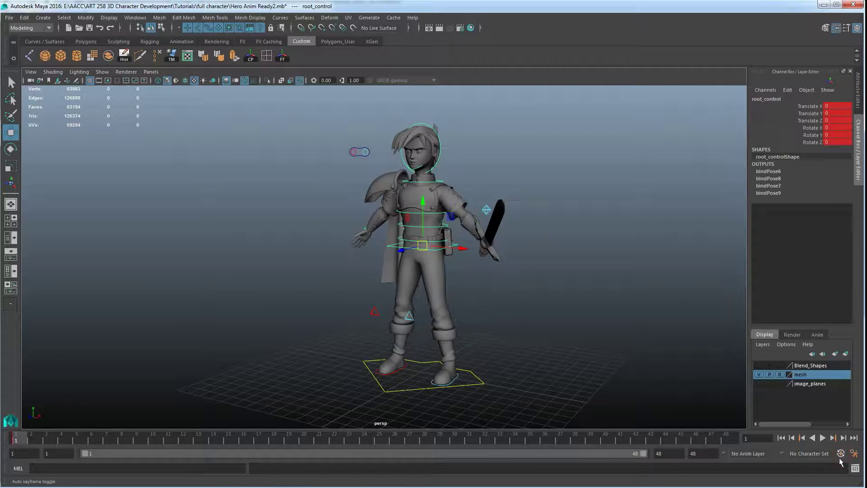
click(841, 454)
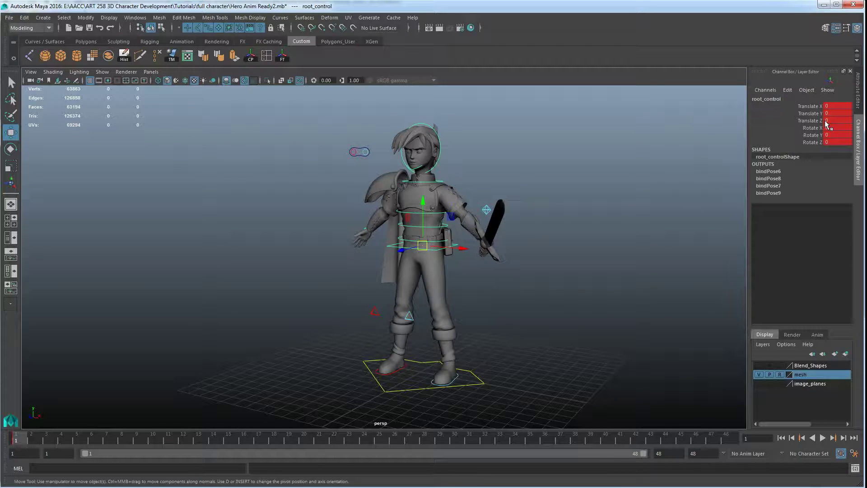
Step: Move both foot controls inward under the body, with the right foot's Translate X at about 1.313
alt+drag(501, 374, 398, 250)
click(476, 375)
click(392, 369)
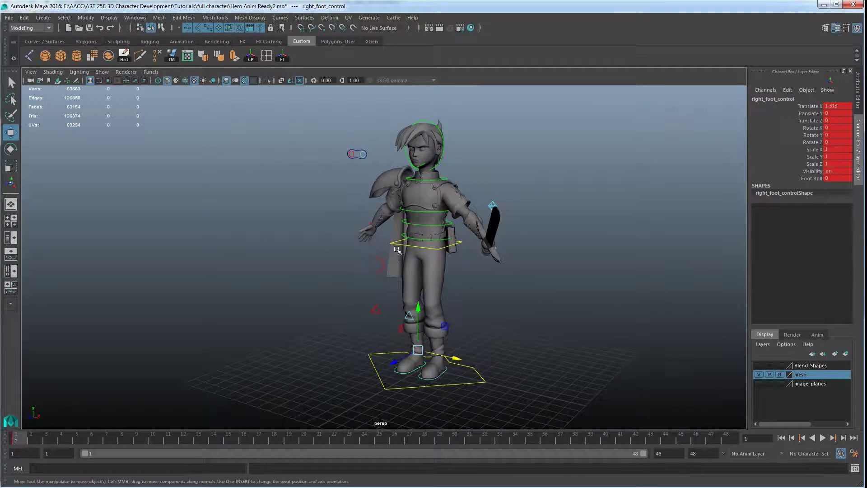
Step: Lower and rotate the right hand control so that the arm hangs beside the body
alt+drag(448, 272, 363, 251)
click(280, 230)
key(e)
drag(377, 289, 357, 278)
alt+drag(407, 285, 375, 283)
Step: Pose the left hand control beside the hip, translated about -0.851, -2.373, -0.12 and rotated about 20.693, 2.704, -20.216
alt+drag(498, 232, 534, 280)
click(501, 240)
click(492, 236)
drag(489, 260, 430, 249)
key(w)
click(321, 266)
click(479, 261)
click(462, 259)
alt+drag(430, 249, 476, 348)
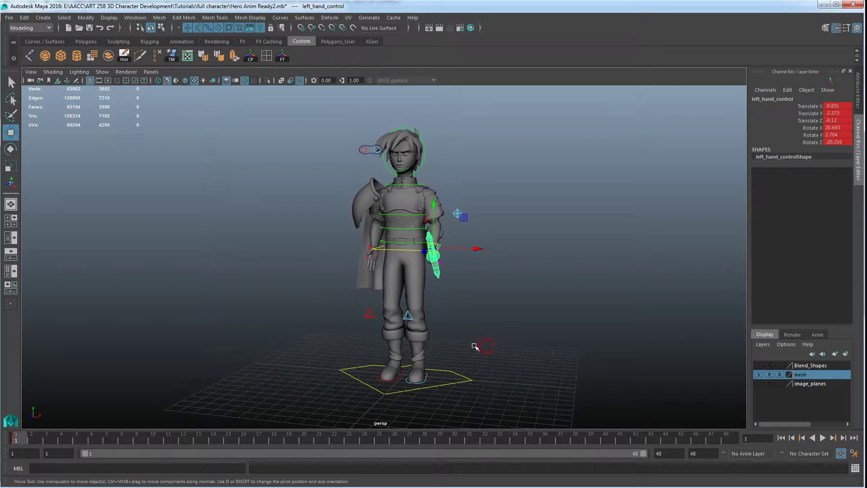
click(274, 371)
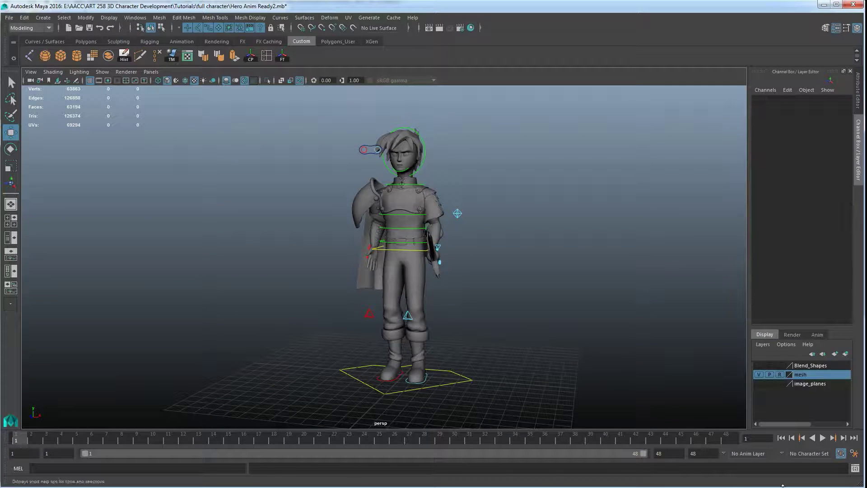
Step: Scrub and play the timeline to check the standing pose across the frames
alt+drag(188, 405, 199, 407)
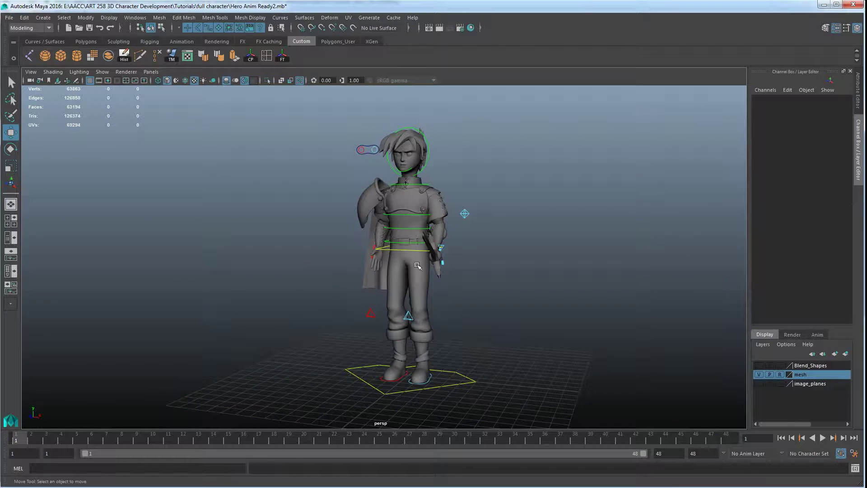
drag(46, 436, 92, 435)
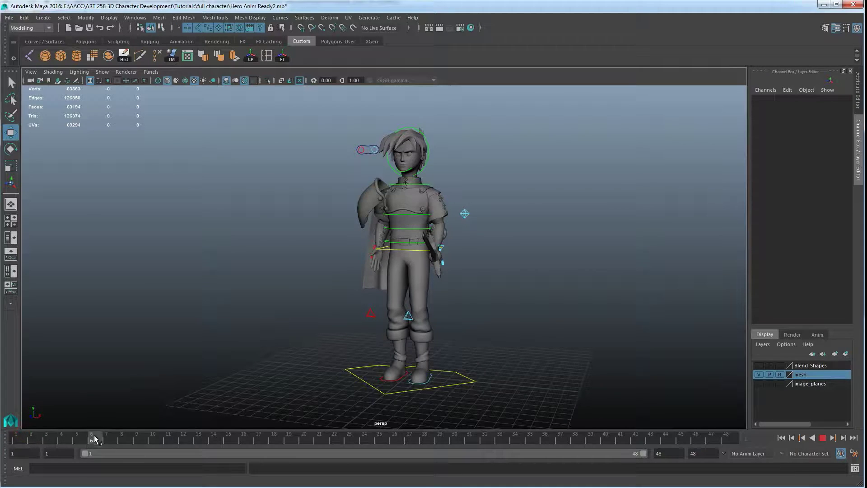
key(alt+v)
key(alt+v)
alt+drag(339, 343, 321, 344)
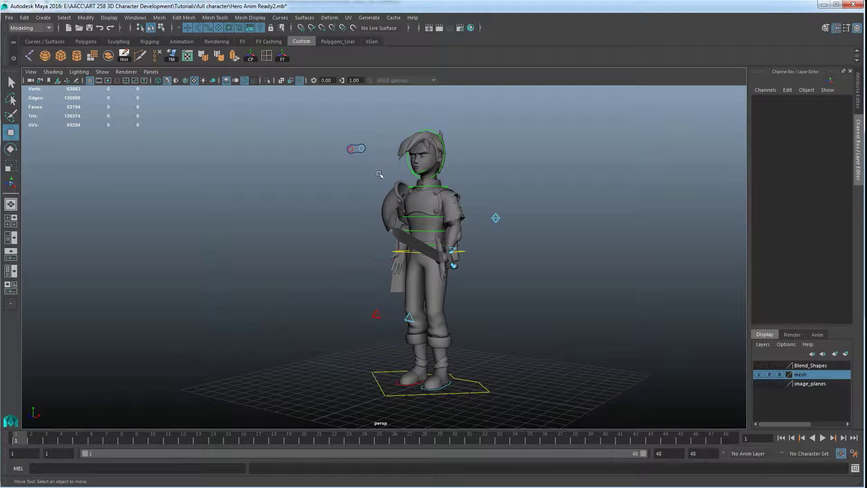
Step: Select all the rig controls and extend the animation end time and the playback range to frame 100
drag(301, 108, 591, 429)
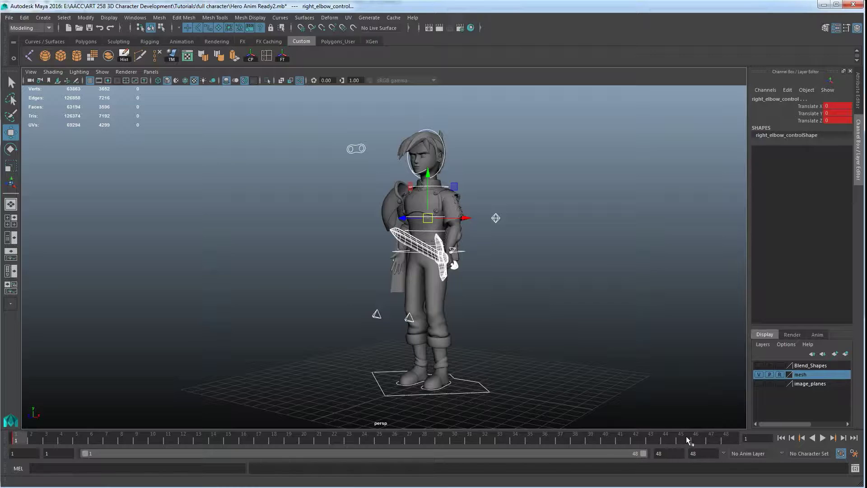
double_click(696, 453)
text(100)
key(Return)
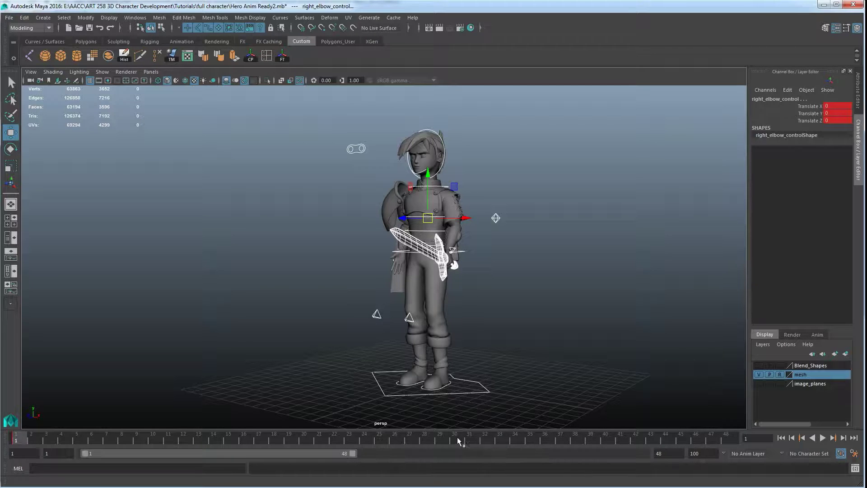
double_click(660, 453)
drag(354, 453, 644, 453)
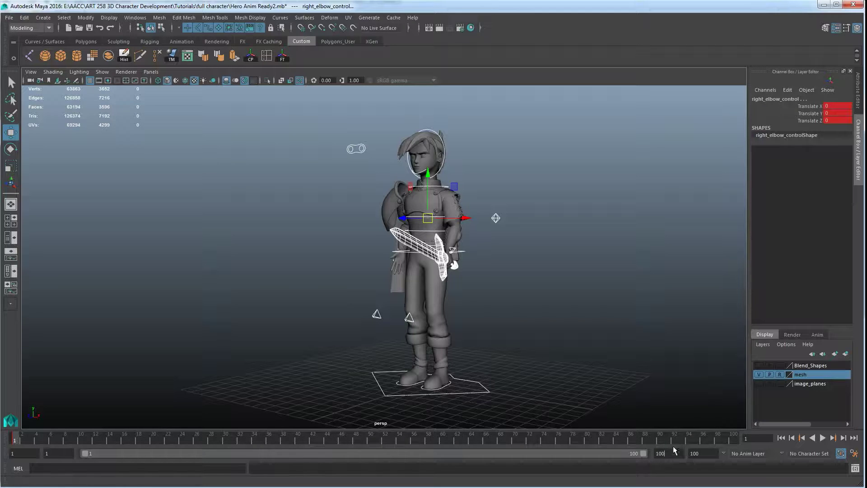
Step: Play the animation briefly and set the animation end time to 101
key(alt+v)
key(alt+v)
double_click(703, 454)
key(Return)
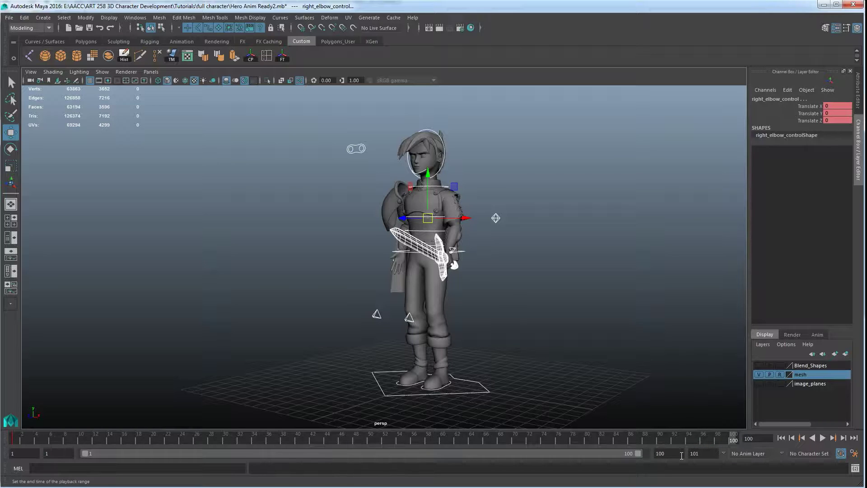
Step: Extend the playback range to frame 101 and key all the rig controls there
drag(643, 455, 675, 451)
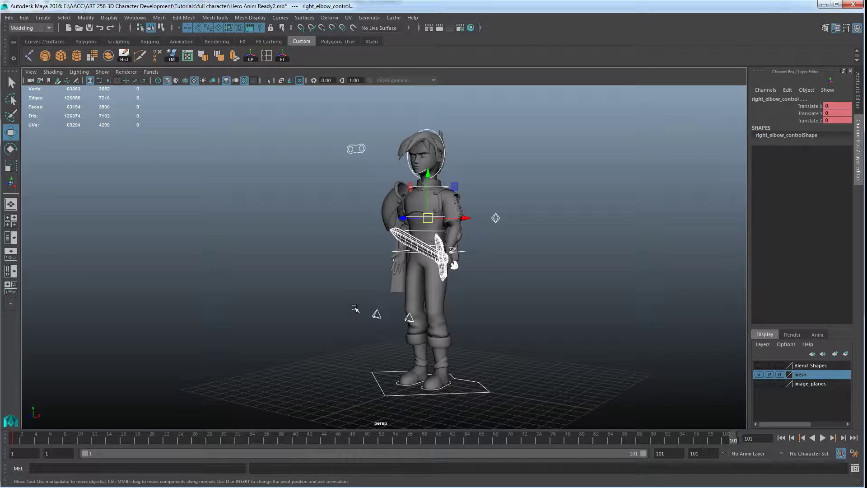
drag(312, 115, 555, 407)
key(s)
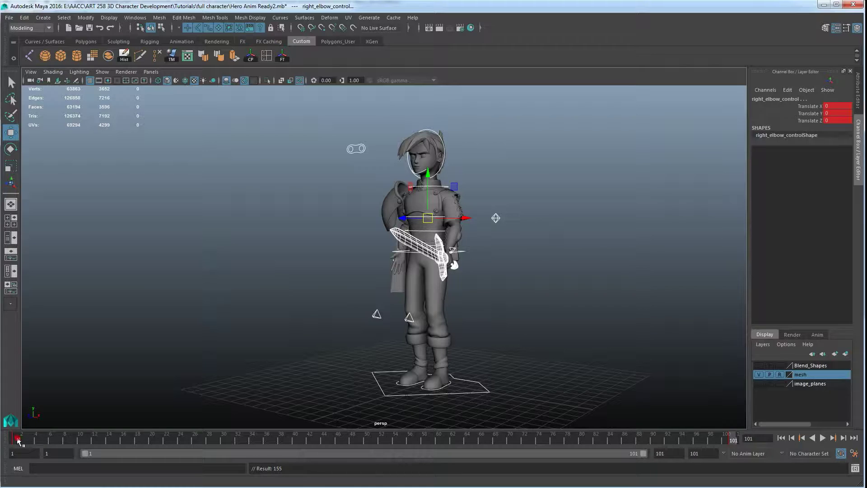
Step: Compare the start and end frames, shorten the playback range to frame 100, and play the animation briefly
click(17, 441)
click(734, 441)
click(402, 440)
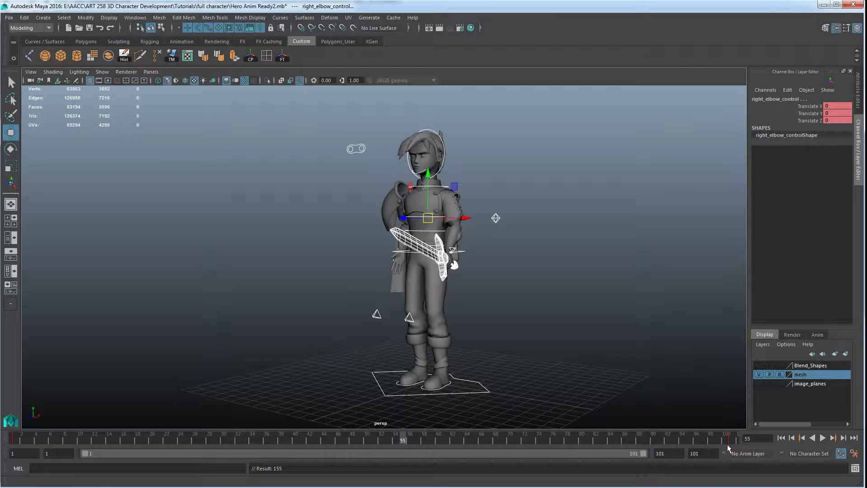
drag(641, 454, 735, 439)
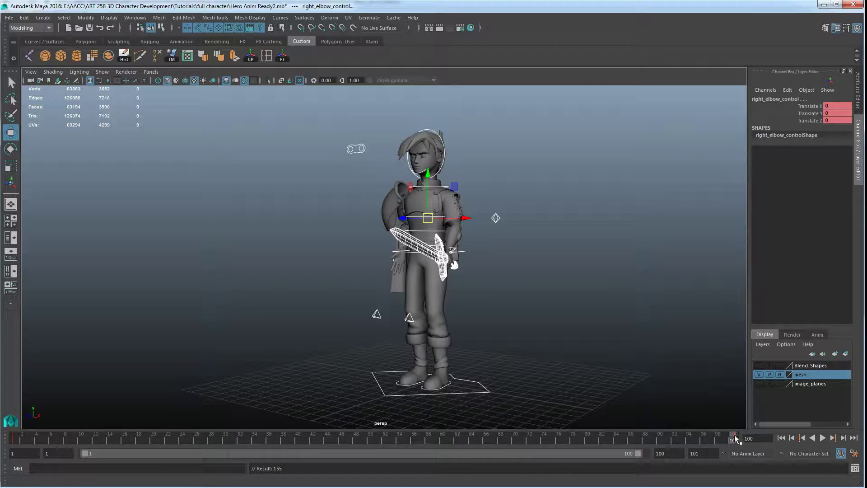
key(alt+v)
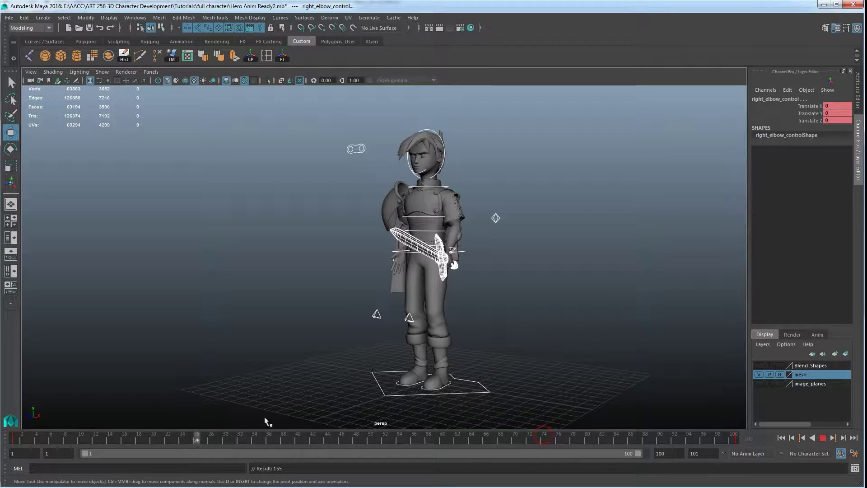
key(alt+v)
Step: Lower the root control at frame 40 to a vertical translation of about -0.41 and key its translation
click(400, 264)
click(399, 254)
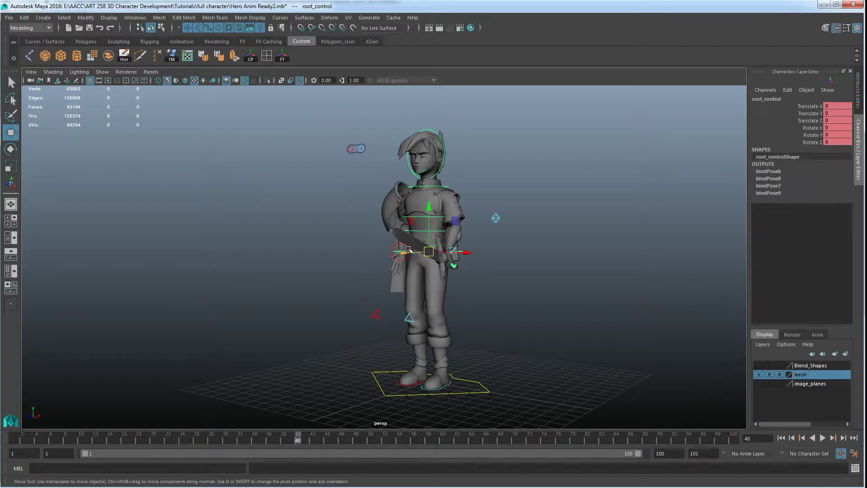
drag(412, 254, 429, 257)
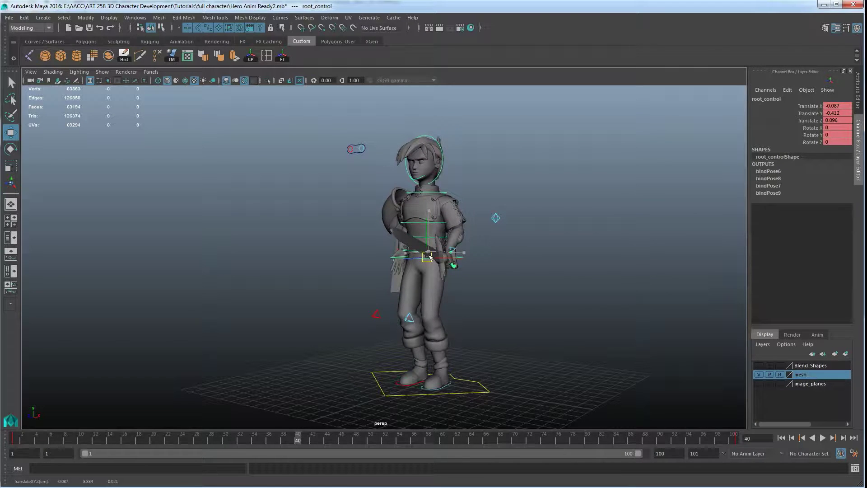
key(shift+w)
Step: Raise the root control slightly at frame 78, key its translation, and play back the body motion
drag(474, 439, 573, 440)
drag(428, 209, 427, 207)
key(shift+w)
key(alt+v)
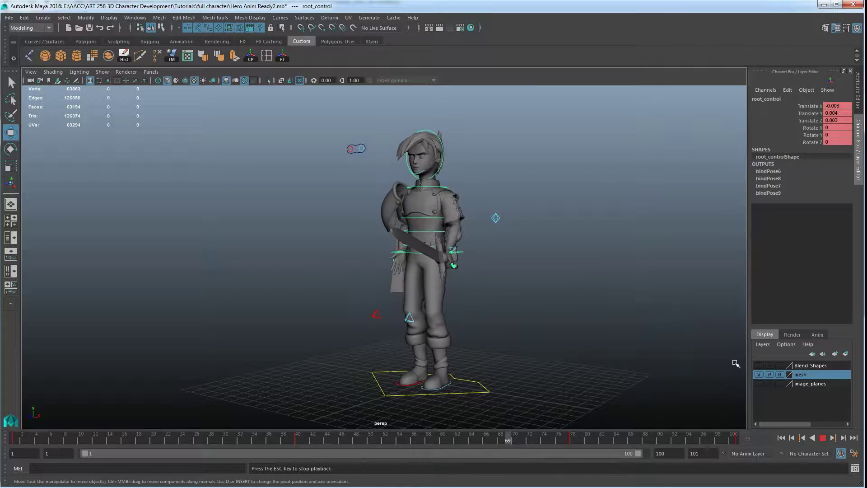
click(821, 438)
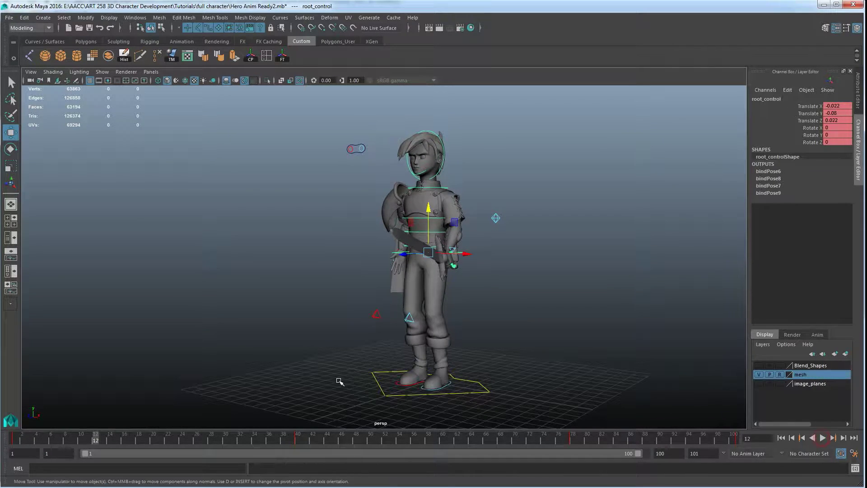
Step: At frame 28, move the left hand control outward to about -0.237, -1.82, -0.337, key its translation, and play the result
mouse_move(225, 439)
mouse_down()
mouse_move(201, 439)
mouse_move(211, 439)
mouse_up()
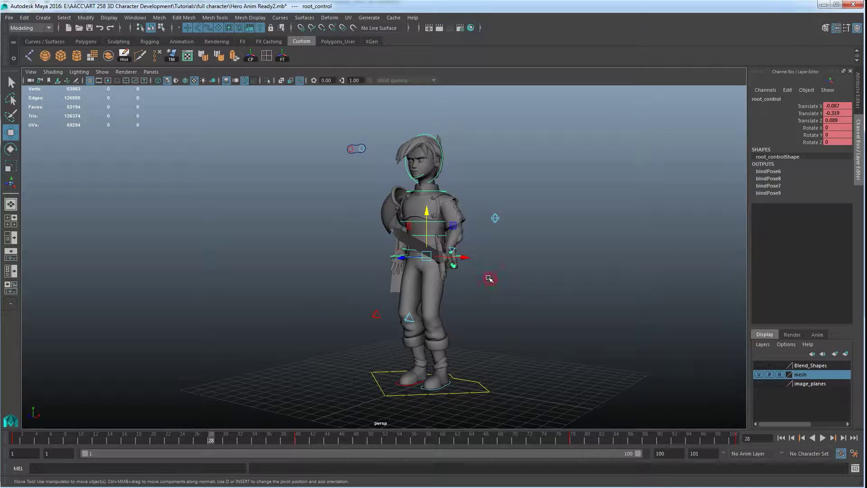
click(473, 290)
click(453, 250)
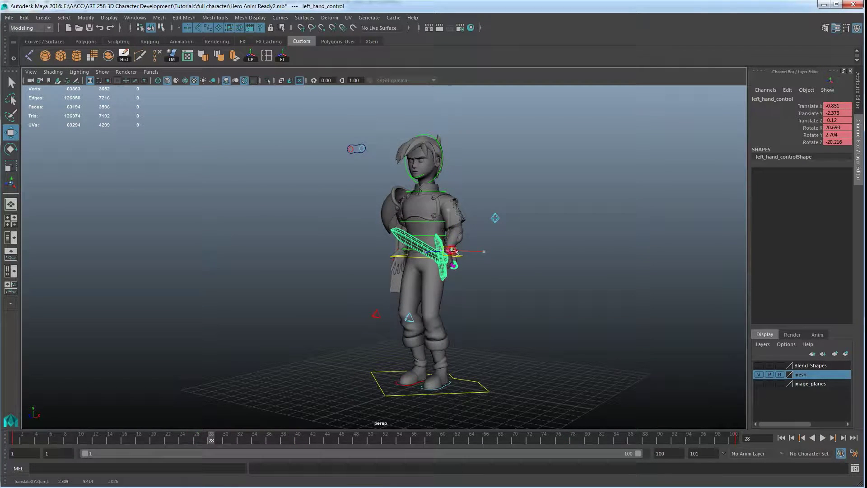
drag(465, 254, 464, 256)
key(shift+w)
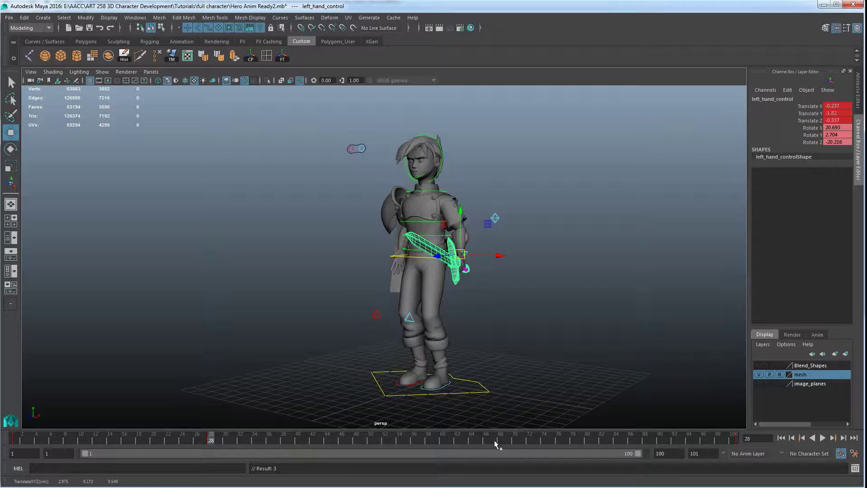
click(822, 438)
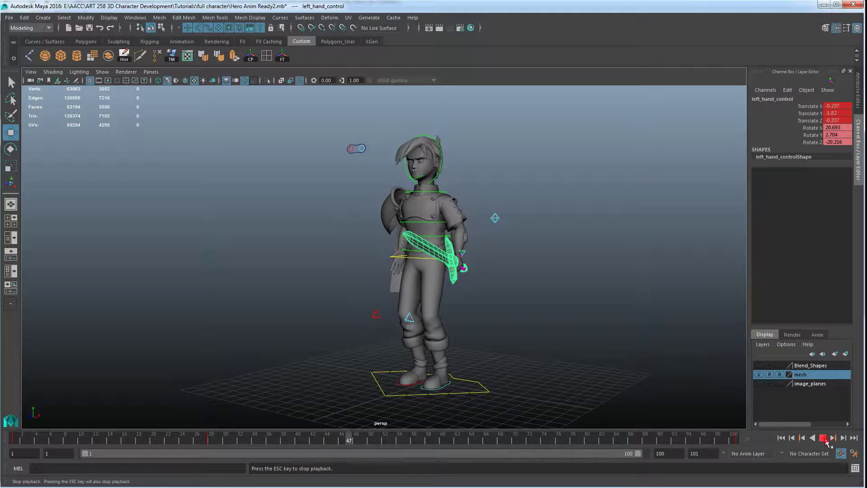
click(823, 438)
Step: Rotate the head control at frame 60 to turn the face, and play back the head movement
click(444, 170)
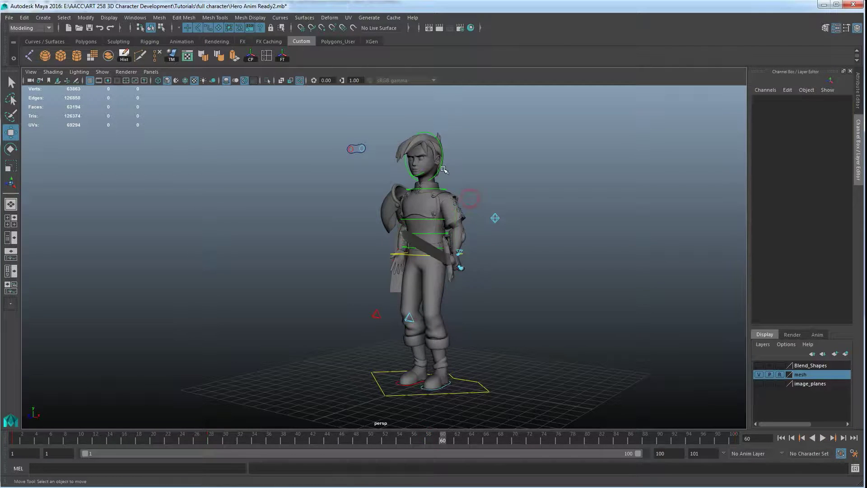
click(444, 169)
click(441, 157)
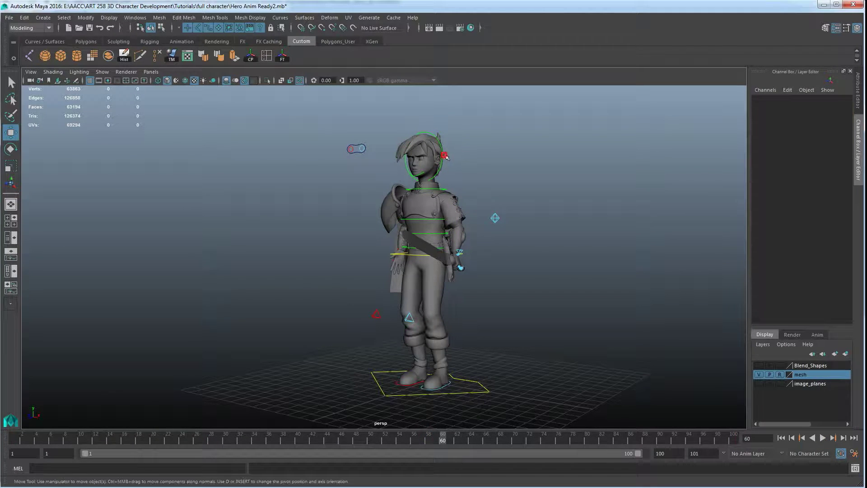
click(442, 155)
key(e)
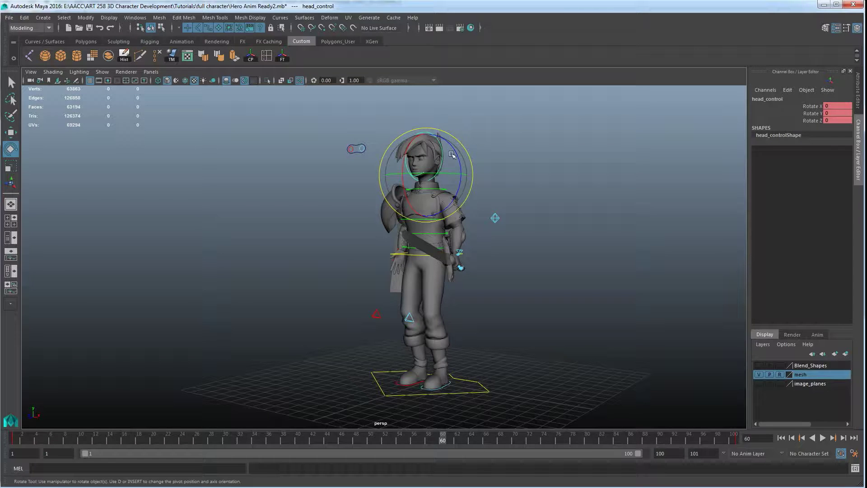
drag(450, 163, 544, 197)
click(559, 217)
click(822, 437)
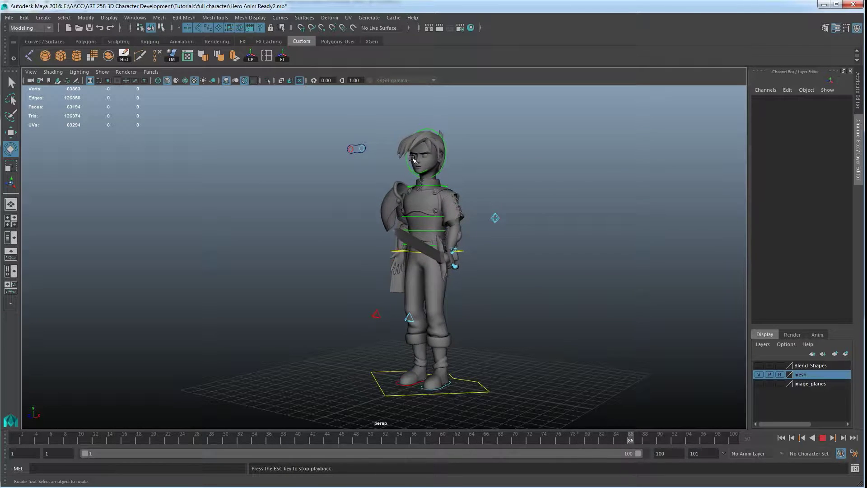
click(822, 437)
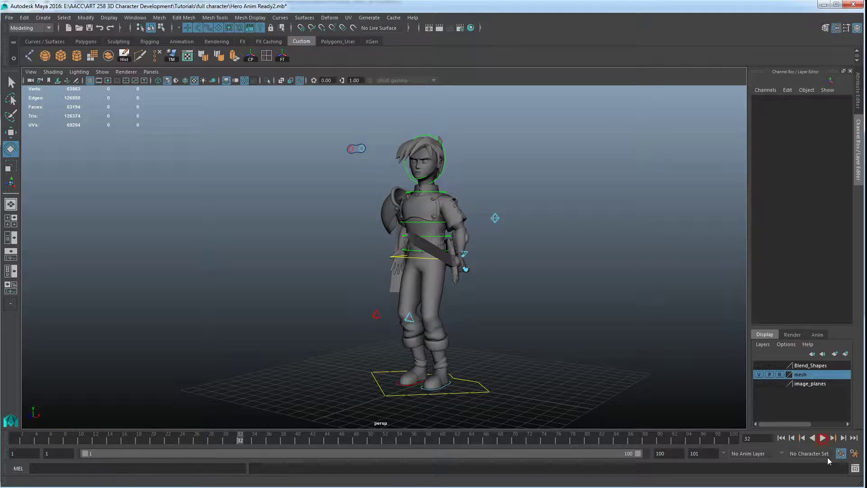
Step: Switch to textured display, try moving the eyes control to redirect the gaze, and undo that move
key(6)
alt+drag(316, 236, 352, 173)
click(357, 157)
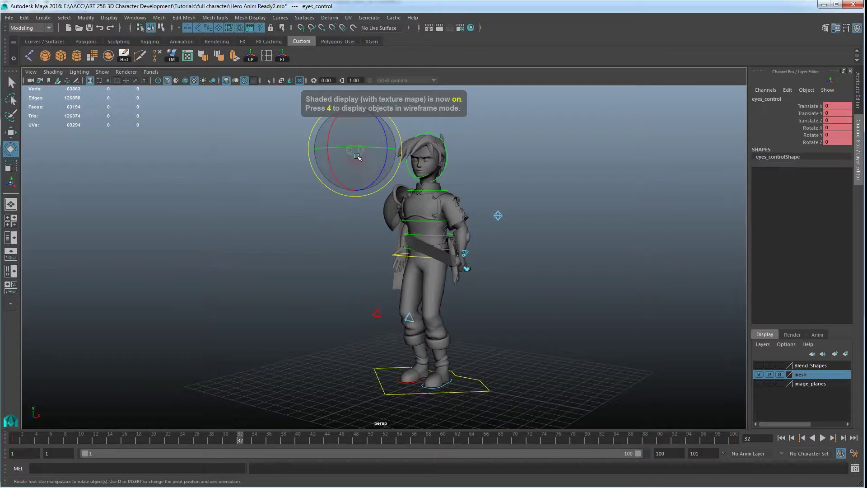
key(w)
drag(356, 150, 320, 171)
key(ctrl+z)
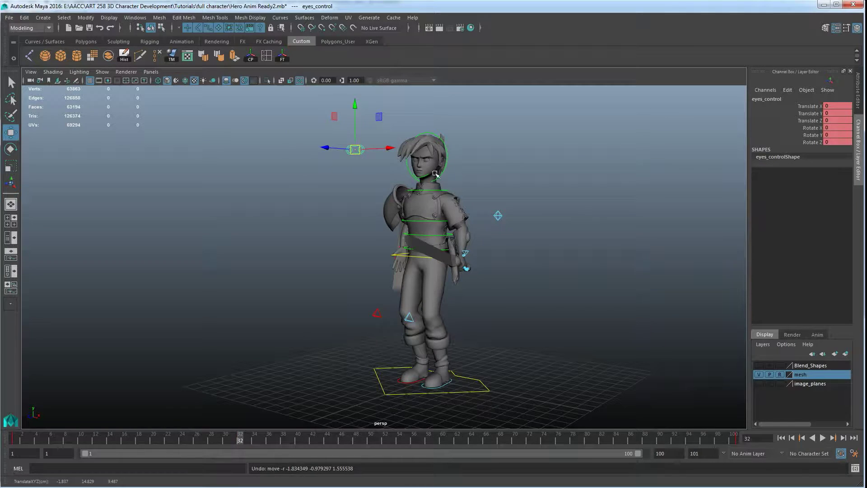
alt+drag(353, 244, 352, 245)
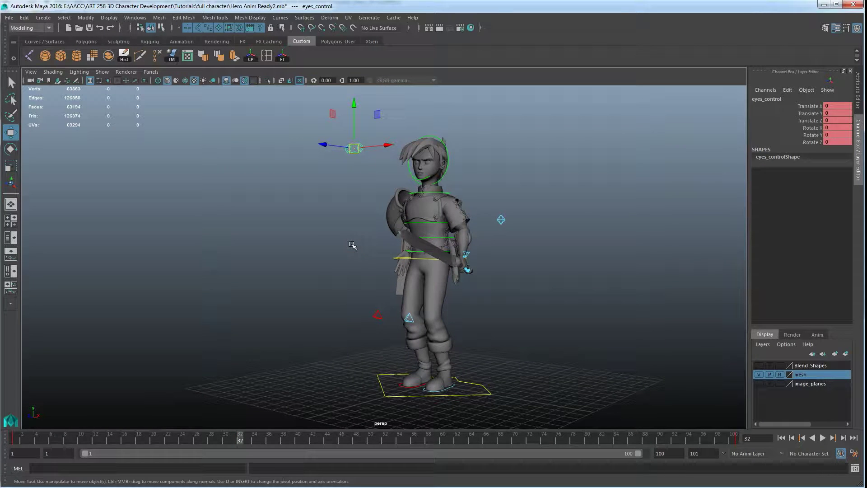
click(376, 233)
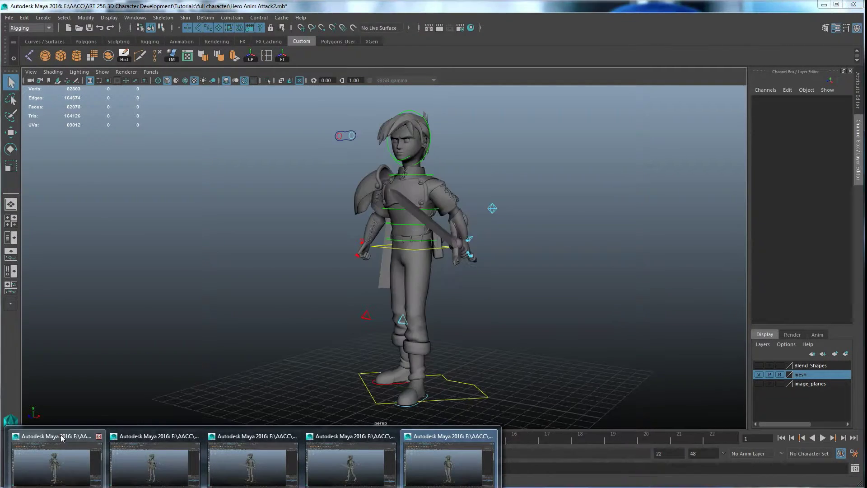
Step: Switch to the Hero Anim Idle2.mb scene and play its idle animation, viewing the character from several sides
click(63, 437)
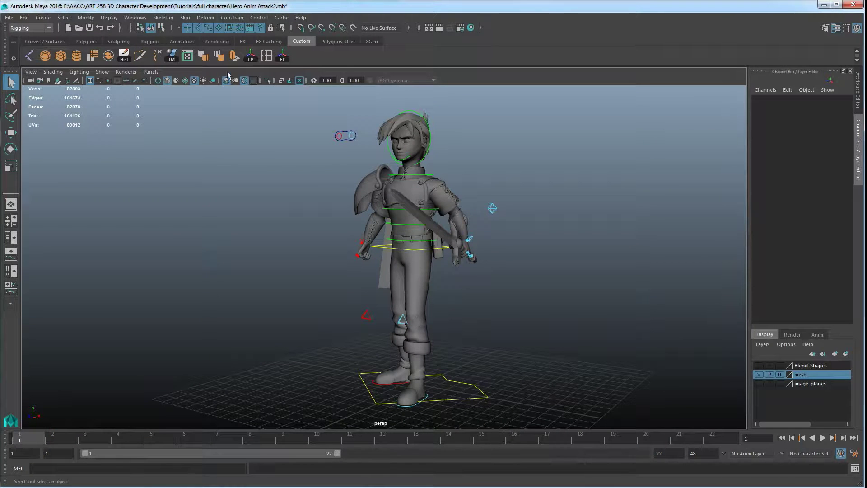
mouse_move(144, 462)
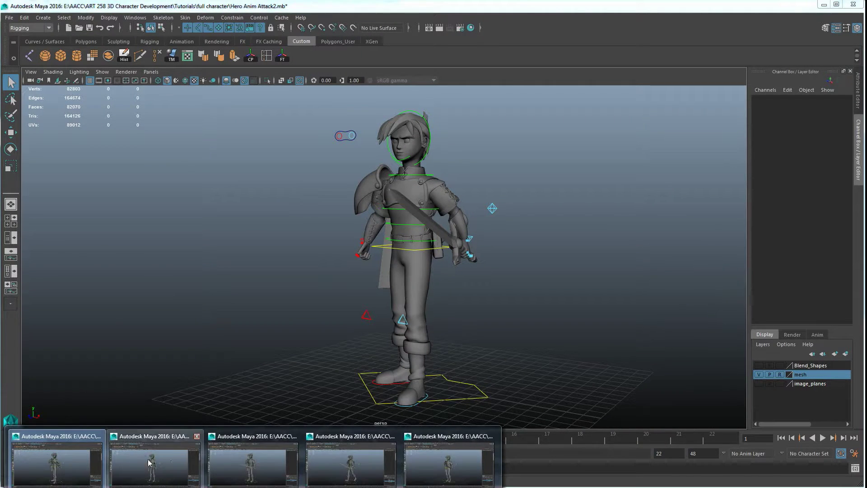
mouse_move(165, 472)
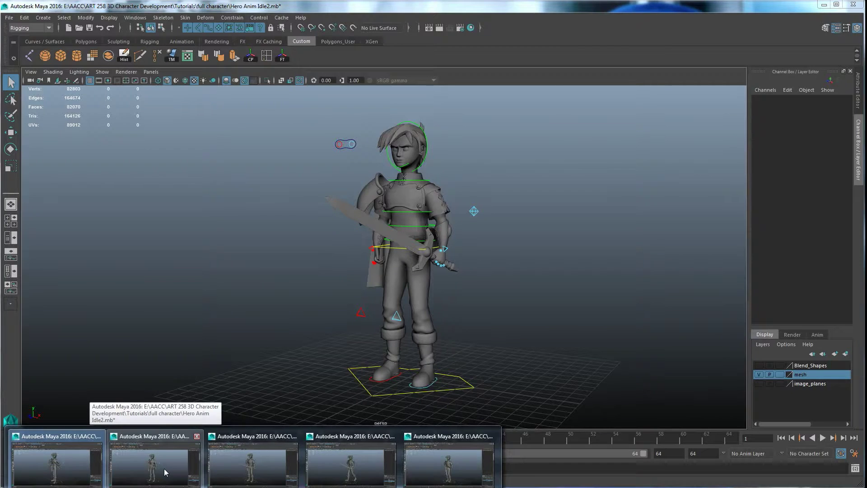
click(166, 472)
click(822, 437)
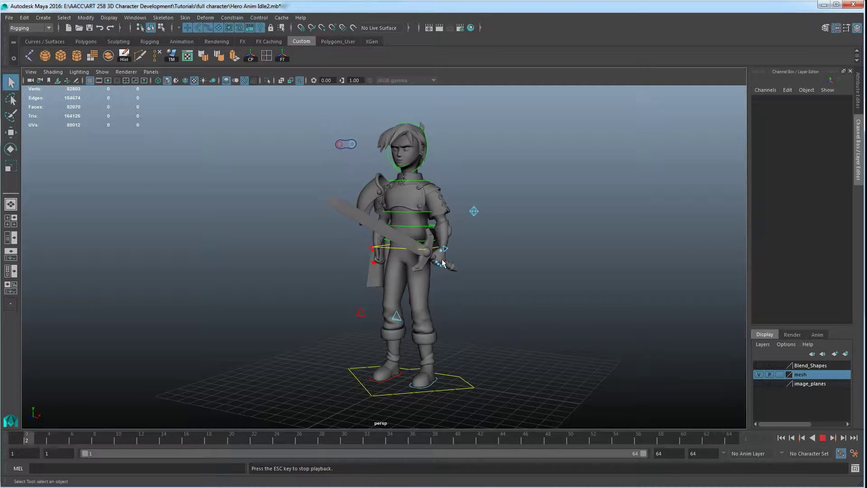
alt+drag(400, 265, 379, 259)
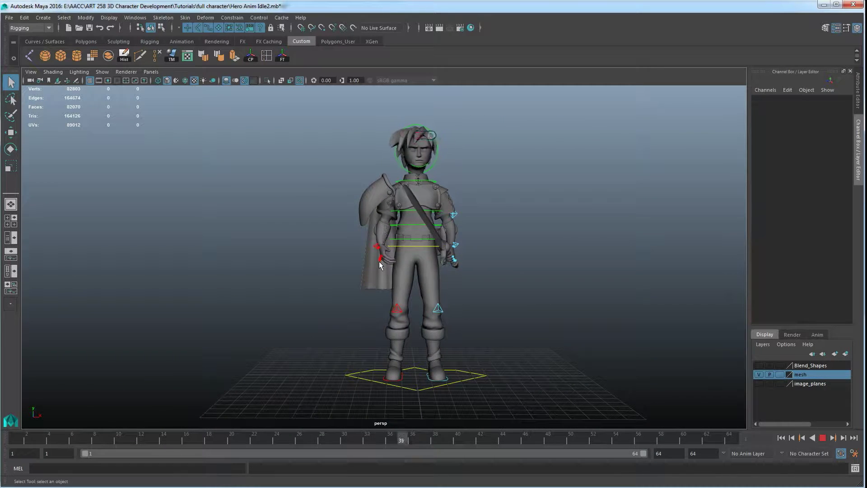
alt+drag(378, 262, 394, 302)
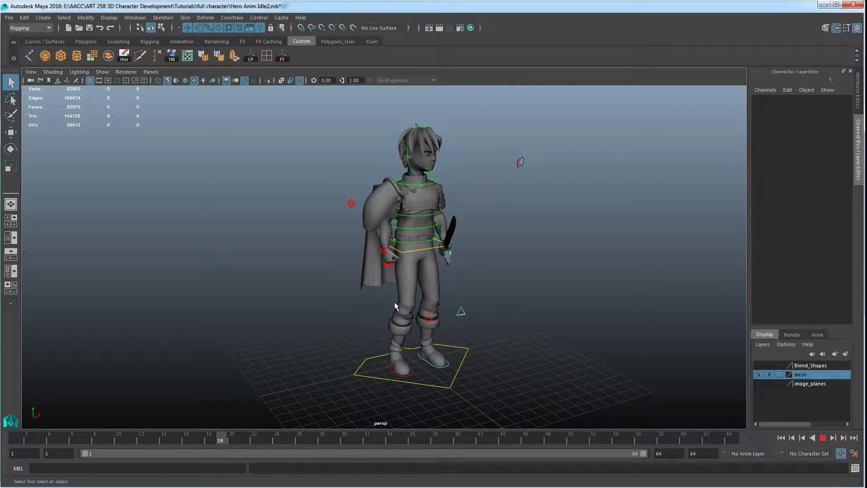
alt+drag(445, 328, 371, 327)
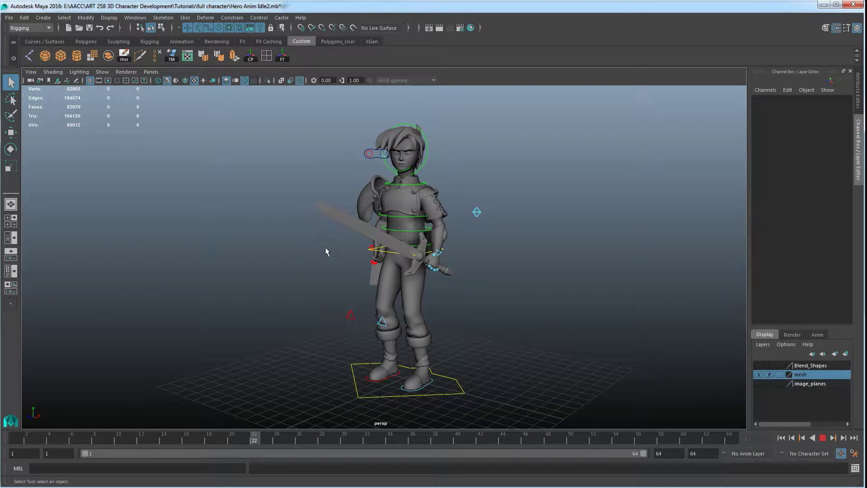
click(823, 438)
Step: Switch to the Hero Anim Attack2.mb scene and play its attack animation once through
mouse_move(86, 481)
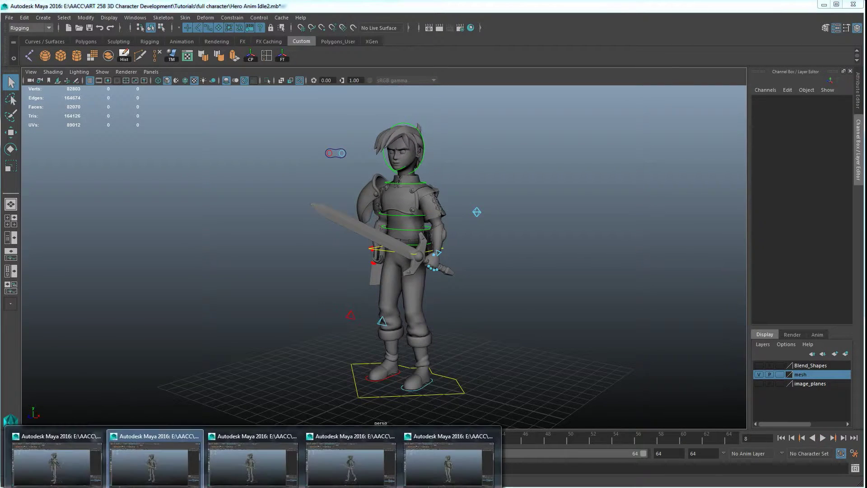
click(66, 449)
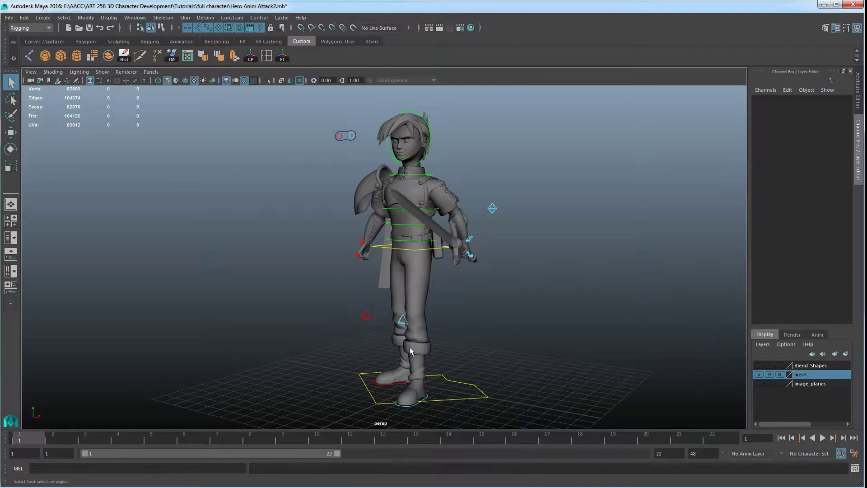
click(823, 438)
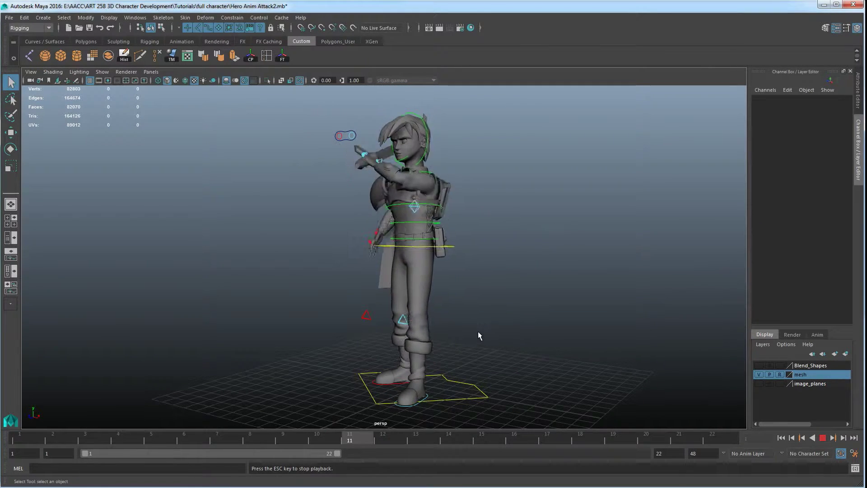
click(823, 438)
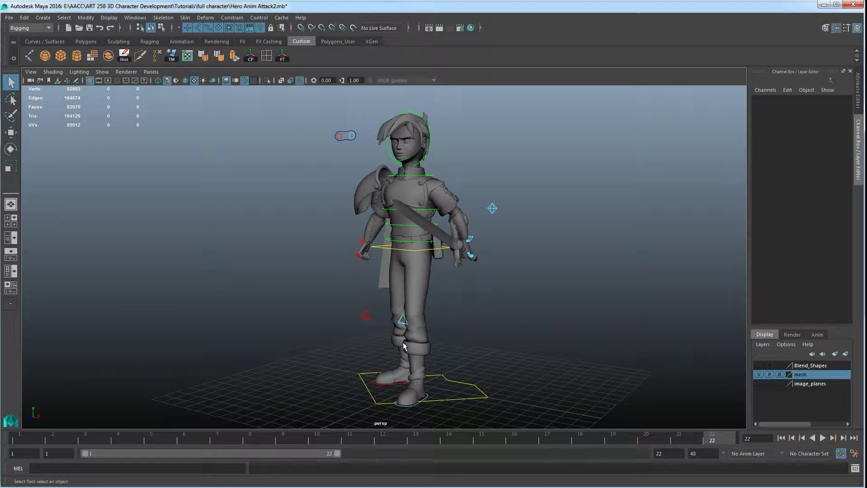
Step: Select the left hand control and scrub through its attack keyframes to frame 17
click(471, 239)
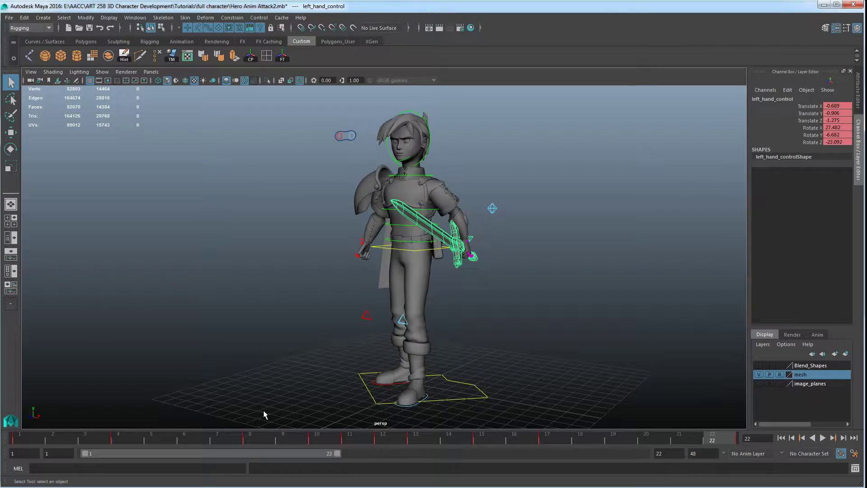
drag(225, 437, 476, 461)
drag(528, 470, 544, 461)
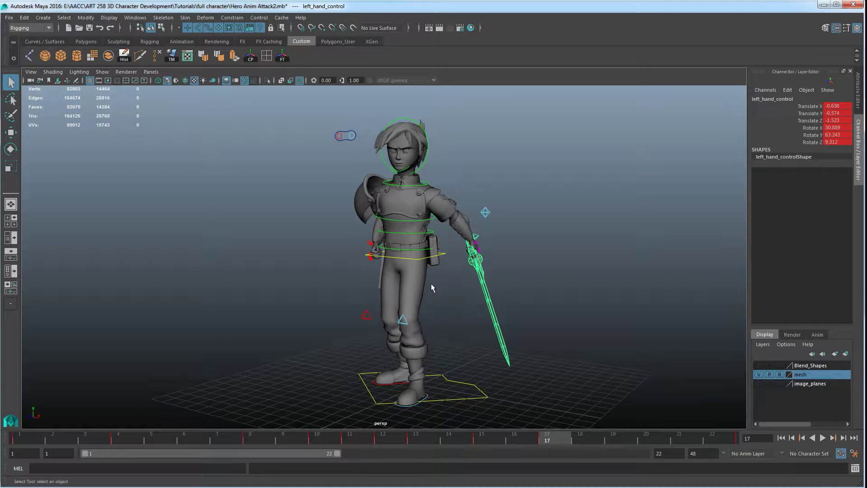
Step: Select the root control and scrub through its attack keyframes at frames 10 and 16
click(444, 255)
drag(66, 437, 318, 454)
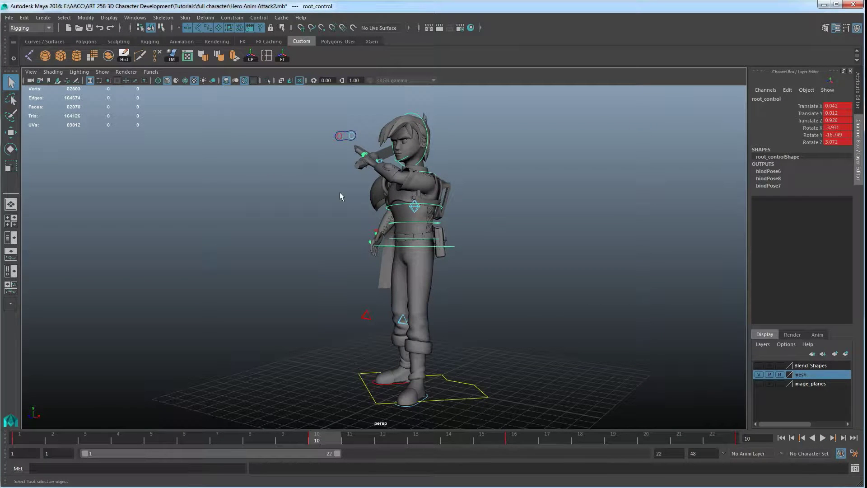
click(514, 437)
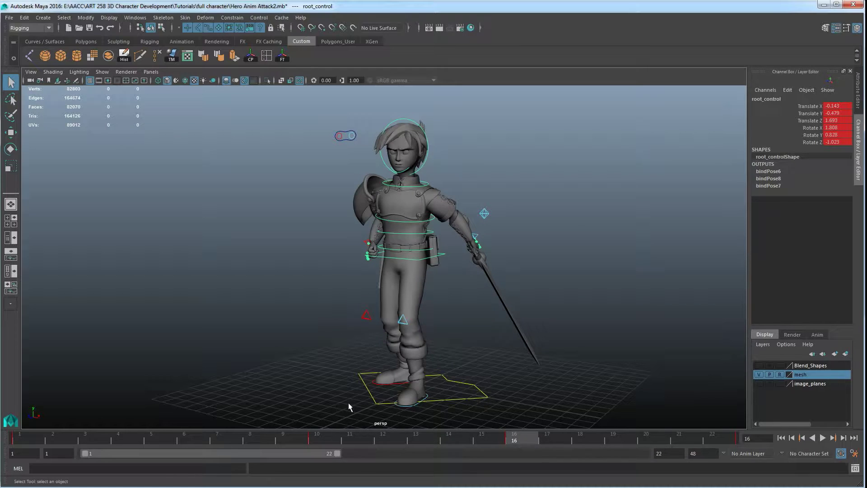
Step: Select all the rig controls to inspect their keyframes, clear the selection, and play the attack animation before stopping it
drag(294, 117, 584, 438)
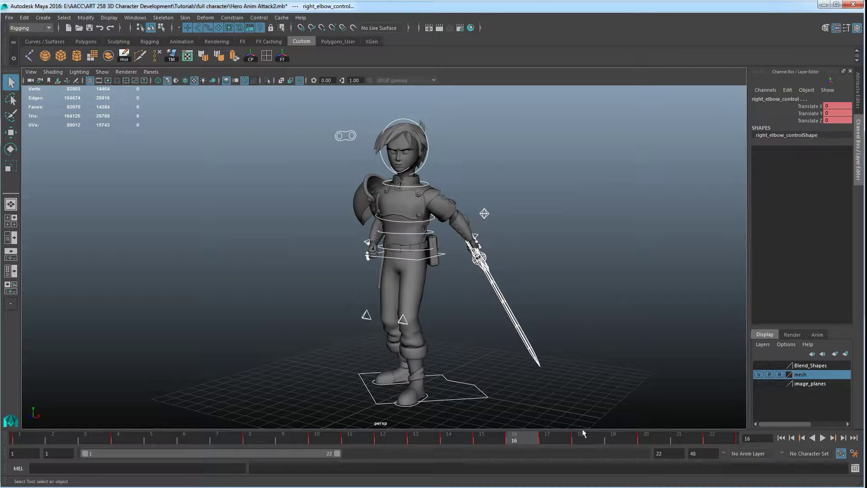
click(673, 406)
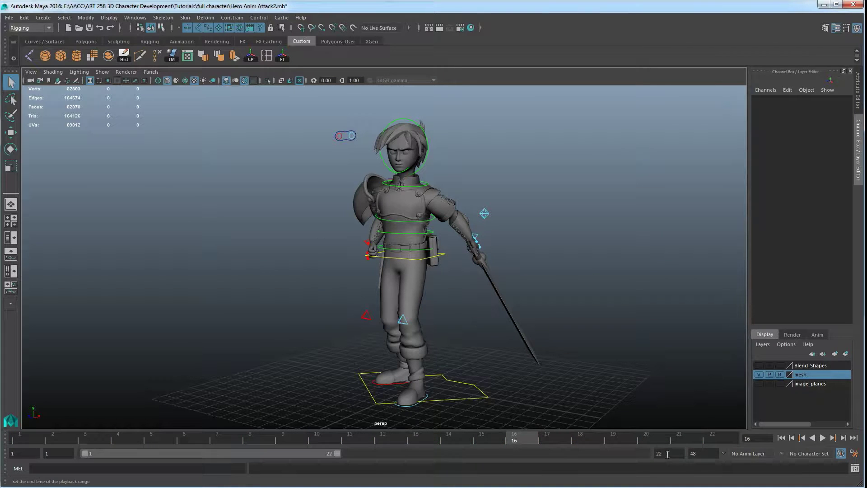
click(822, 438)
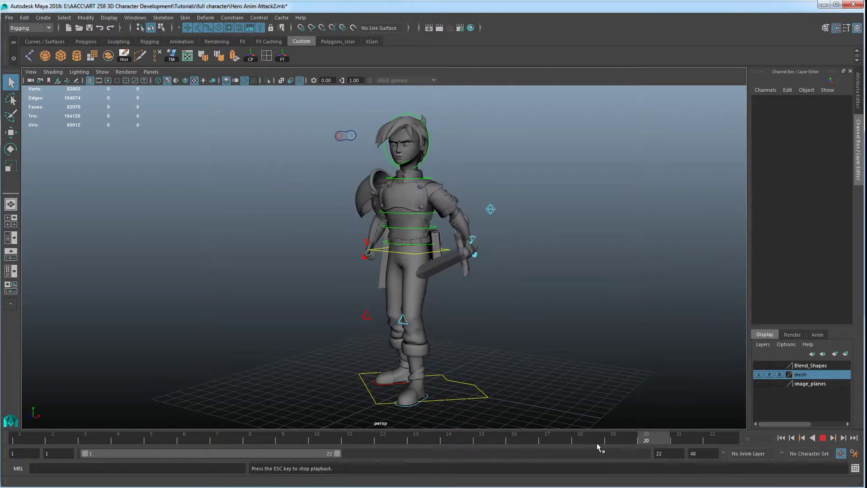
click(823, 437)
Step: Make the referenced mesh layer selectable, and select the whole character together with all its rig controls
drag(274, 95, 542, 360)
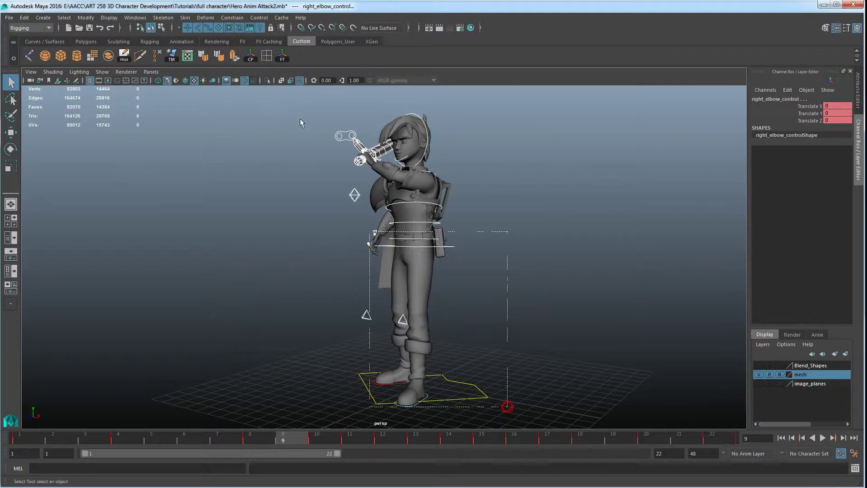
shift+click(486, 397)
click(781, 375)
drag(538, 406, 250, 104)
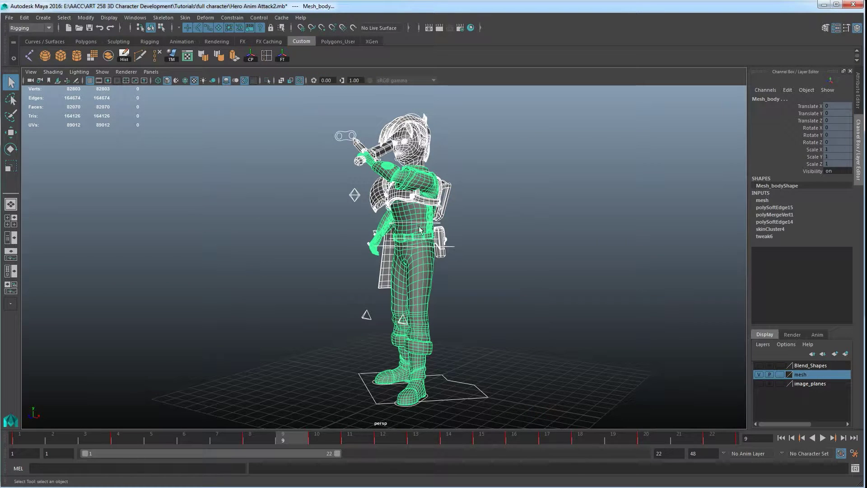
Step: Start an FBX export of the selection with Animation and Bake Animation enabled
click(9, 17)
click(40, 146)
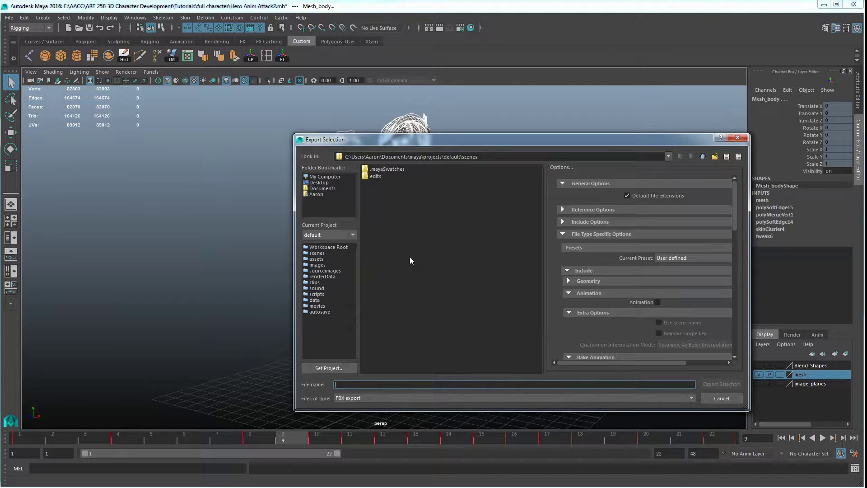
click(657, 302)
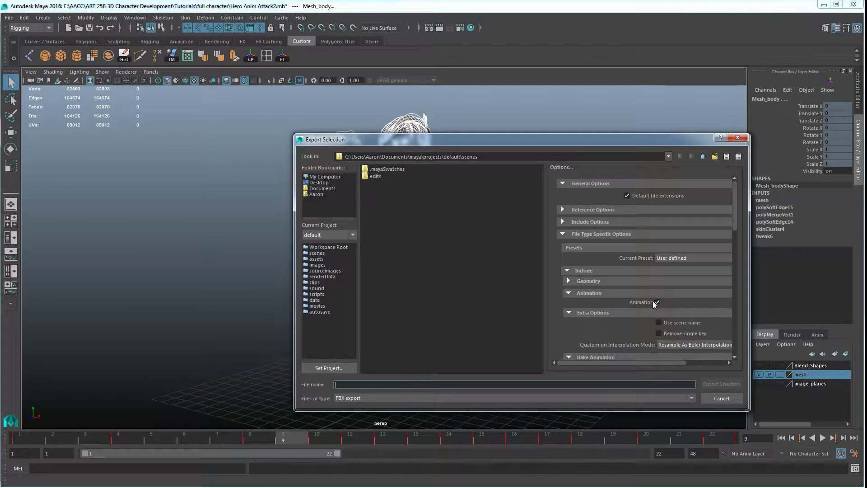
scroll(657, 302, down, 3)
click(658, 312)
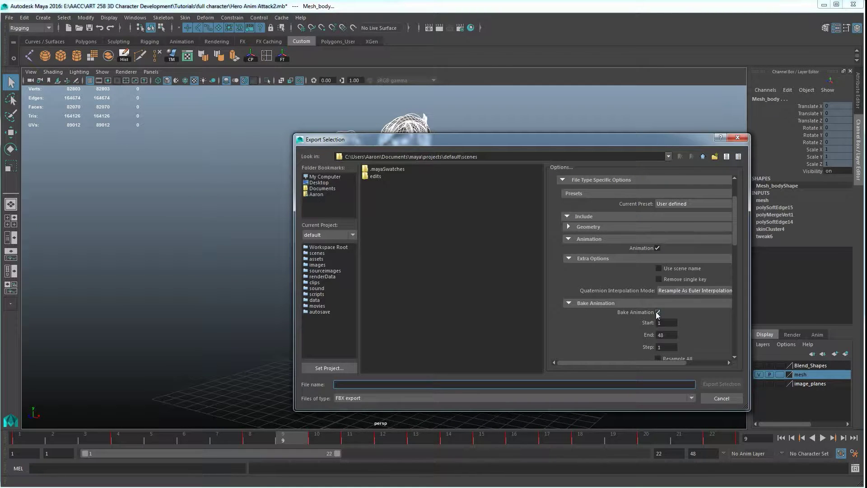
Step: Set the baked animation's end frame to 22, cancel the export, and clear the selection
scroll(658, 315, down, 1)
click(667, 295)
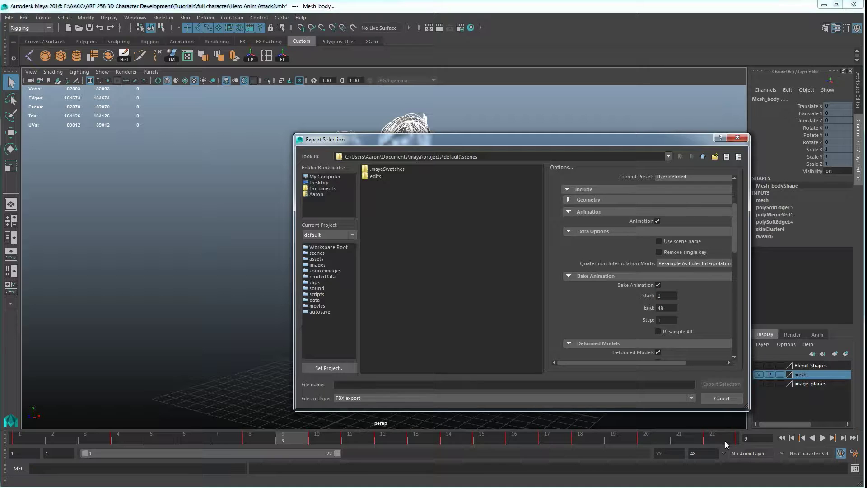
double_click(666, 308)
text(22)
click(365, 386)
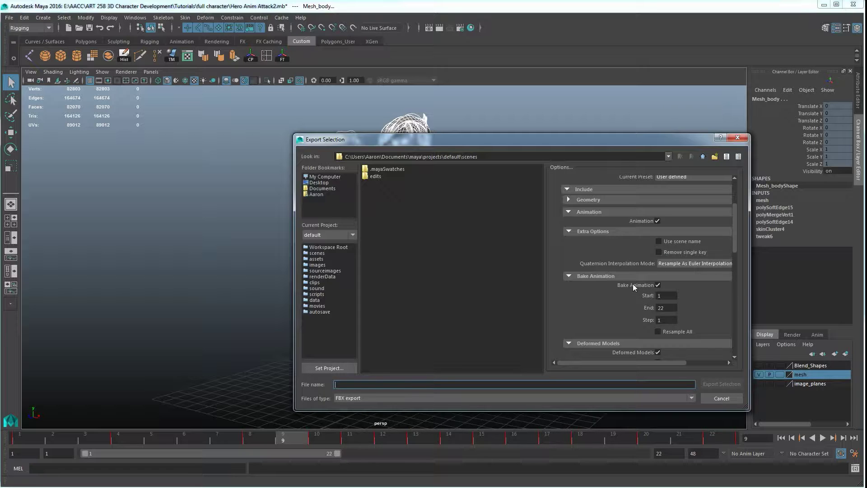
click(715, 400)
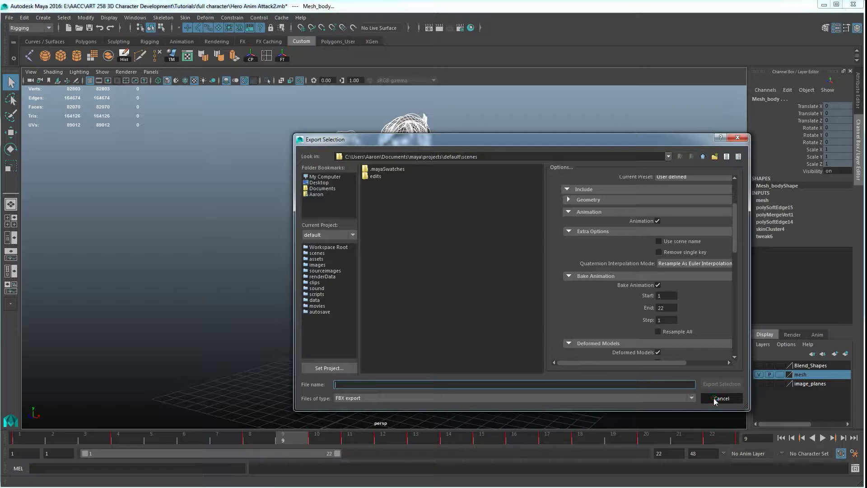
click(523, 273)
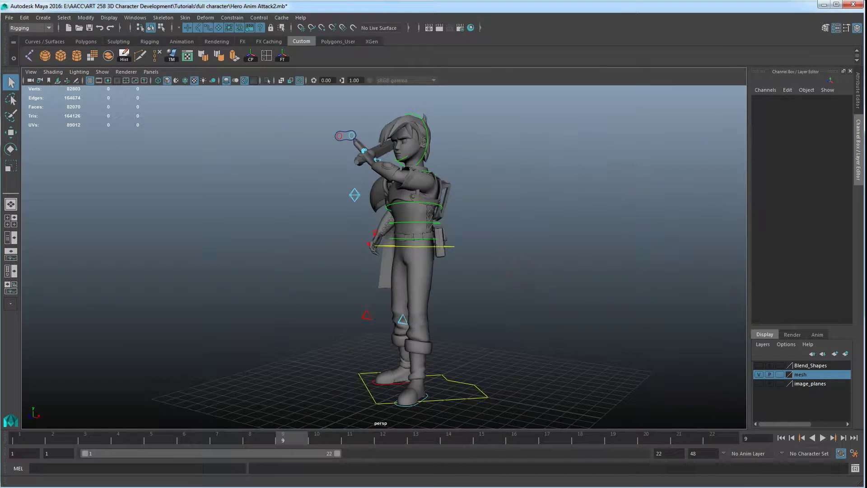
Step: Switch to the Hero Anim Jump2a.mb scene, play its jump animation, and stop playback
mouse_move(253, 486)
mouse_move(281, 462)
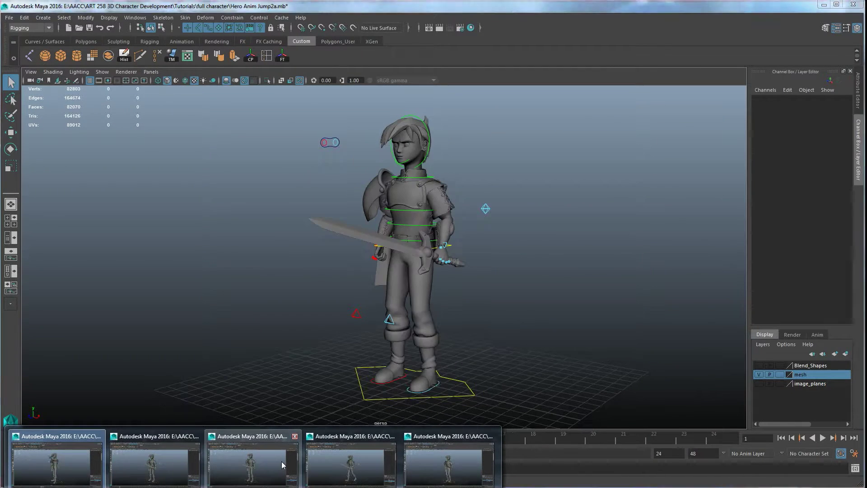
mouse_move(186, 453)
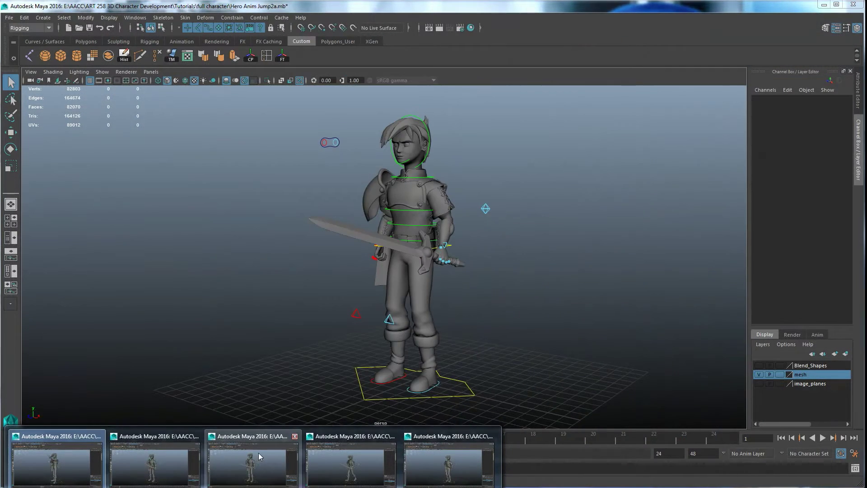
click(258, 452)
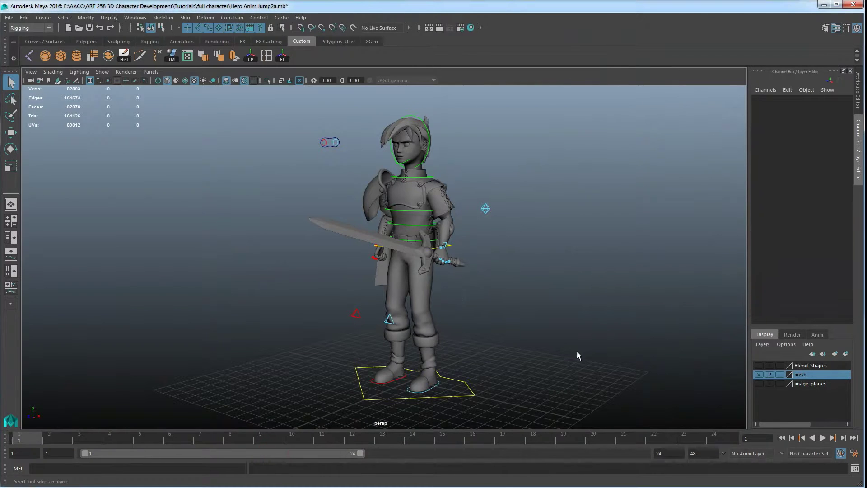
click(823, 438)
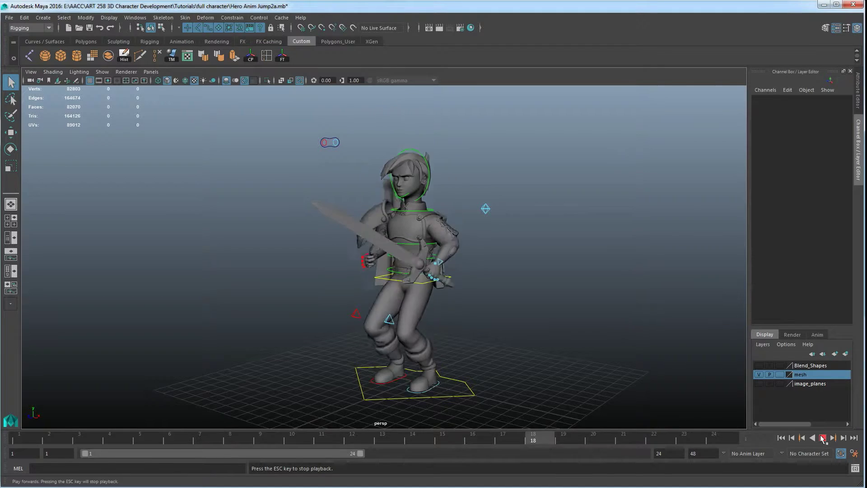
click(823, 437)
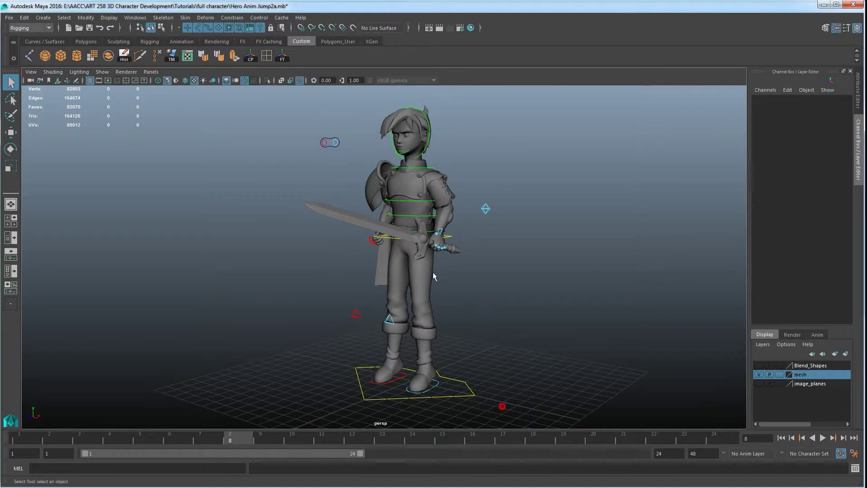
Step: Select the character's meshes and controls, and compare the jump poses at frames 1, 22 and 8
click(239, 56)
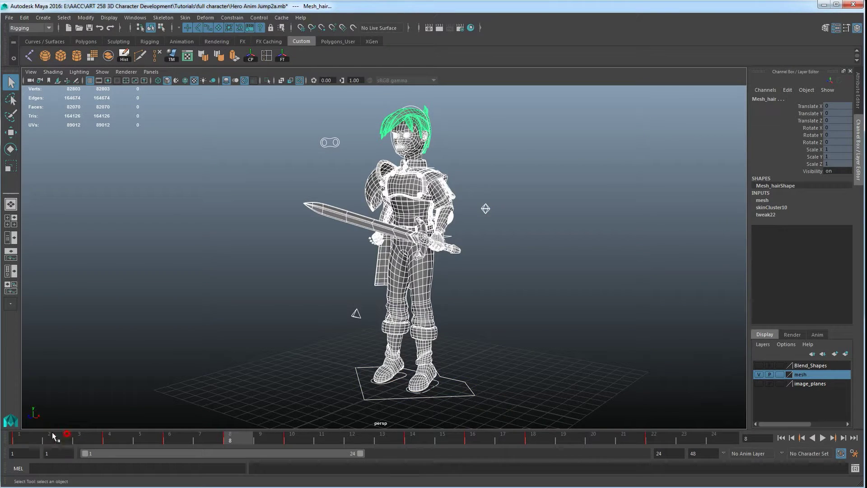
click(19, 437)
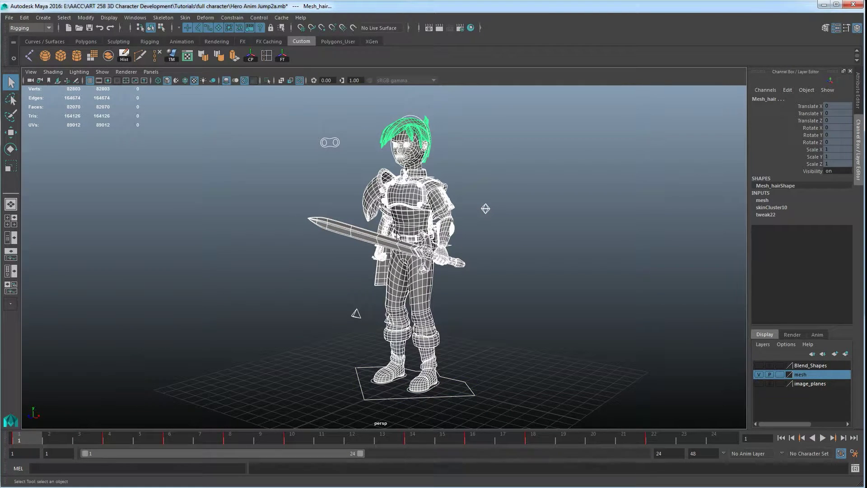
click(656, 441)
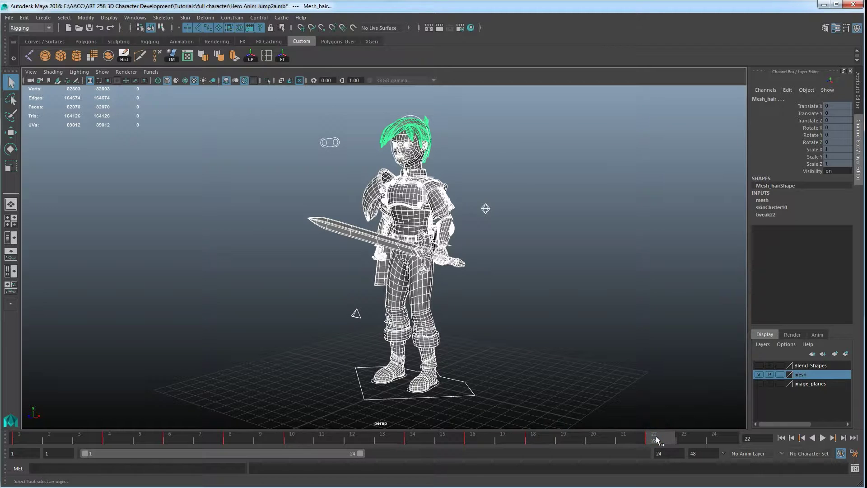
click(26, 437)
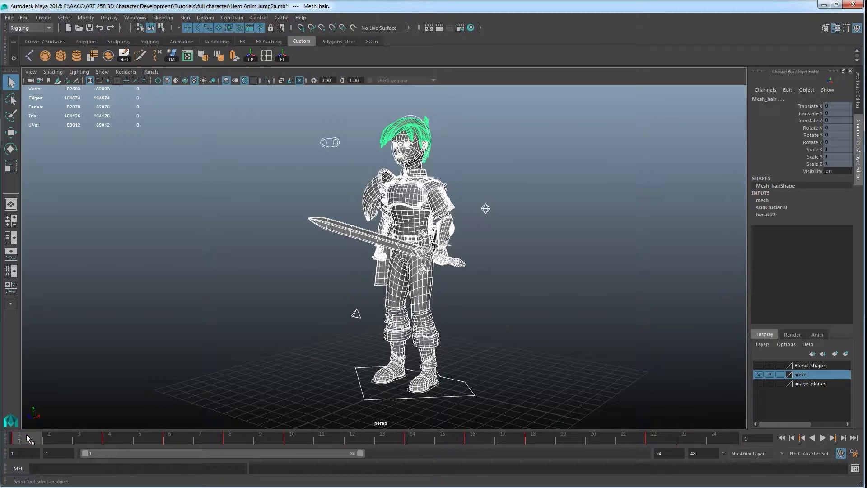
key(alt+v)
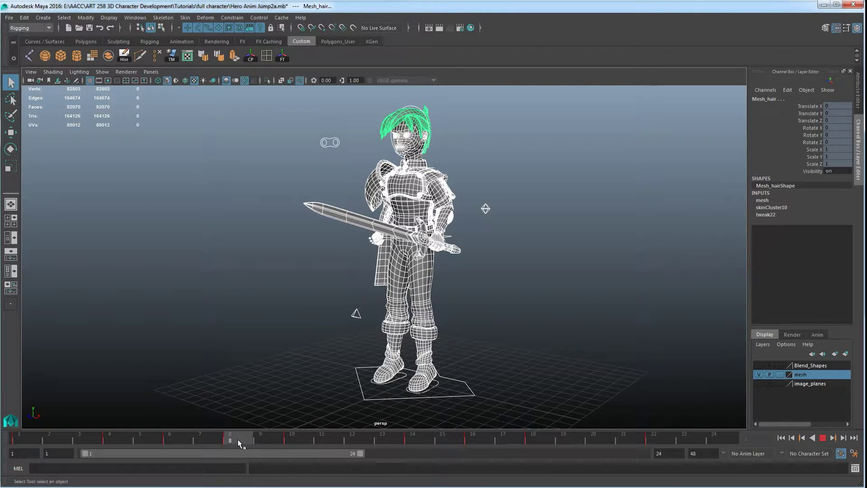
mouse_move(237, 439)
mouse_down()
mouse_move(179, 438)
mouse_move(232, 440)
mouse_up()
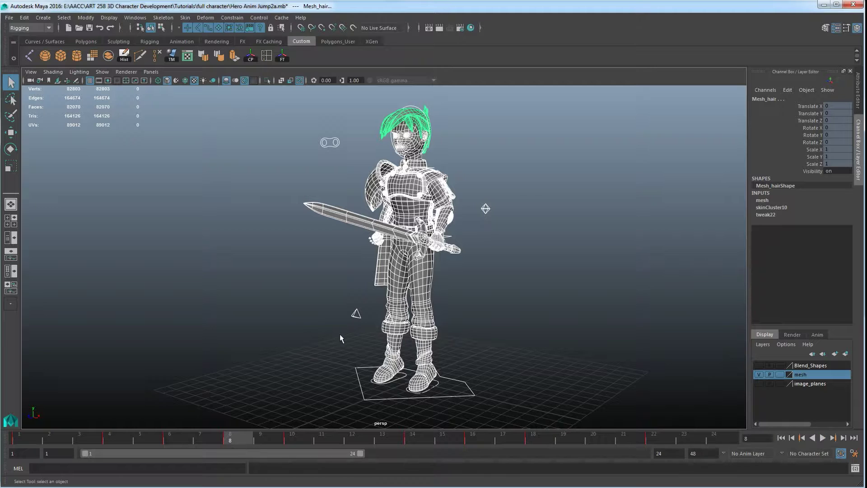
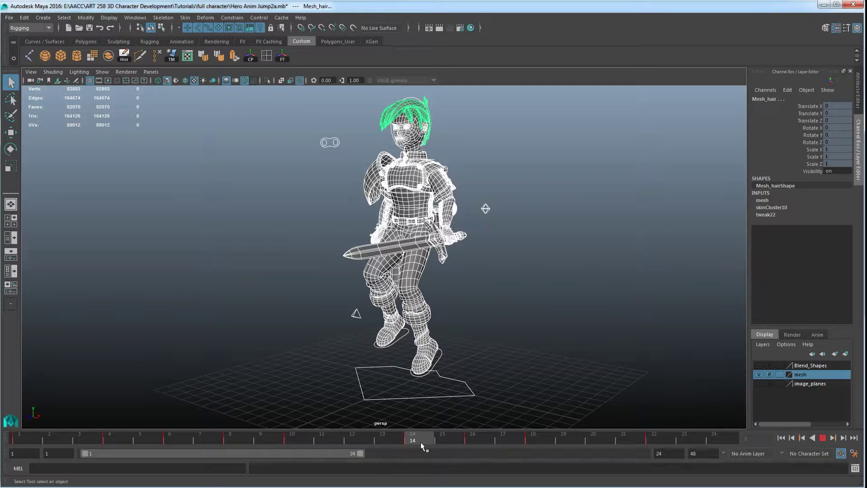
Step: Scrub the jump from frame 14 through the landing at 18 to frame 22, and repeat the scrub from frame 1 to 22
drag(417, 437, 536, 442)
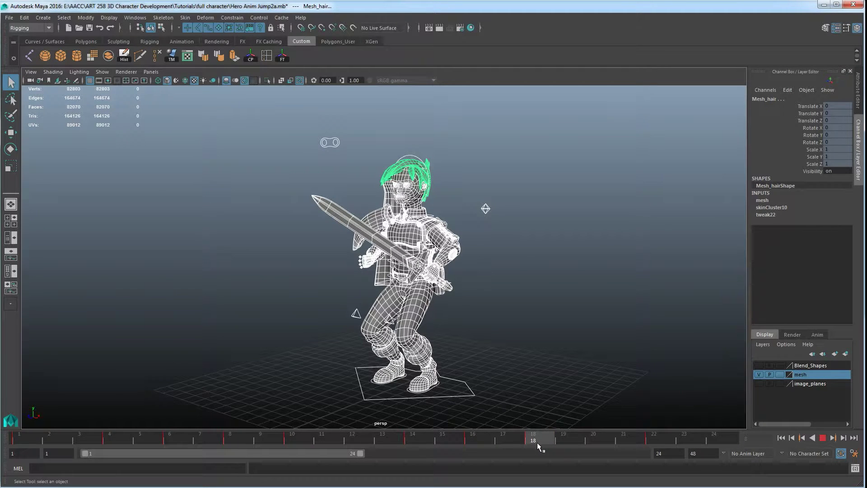
drag(538, 442, 656, 440)
click(28, 437)
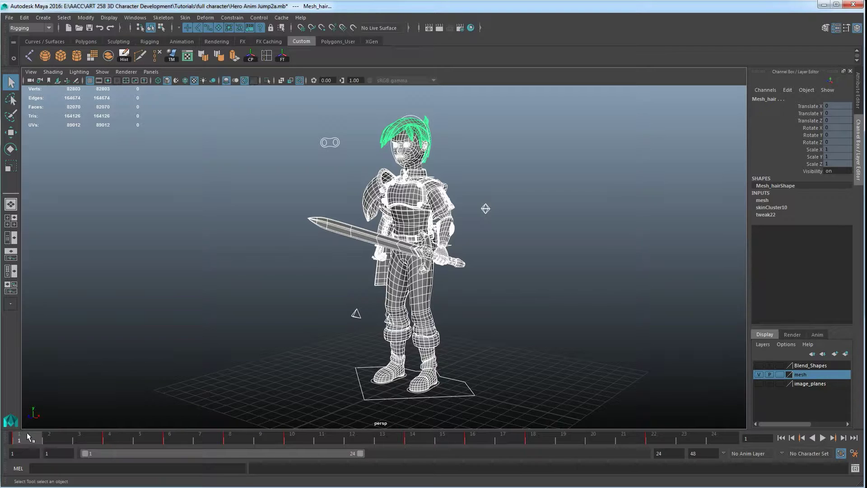
drag(27, 435, 165, 443)
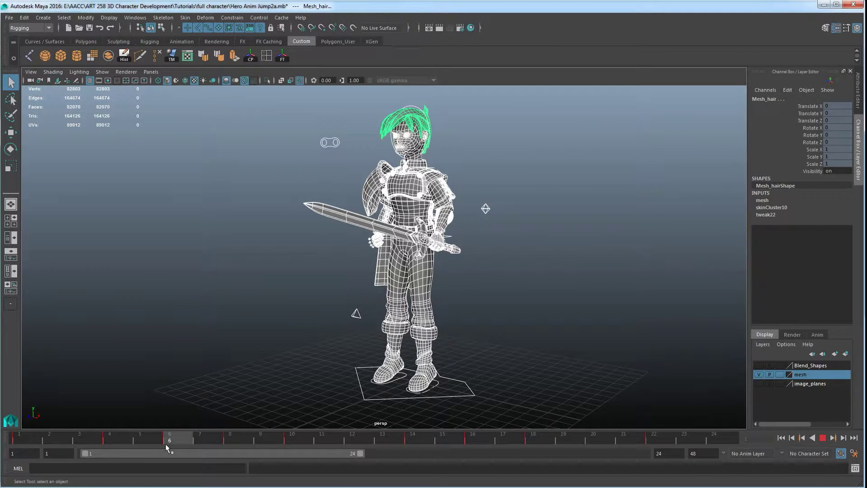
mouse_move(166, 443)
mouse_down()
mouse_move(270, 433)
mouse_move(525, 451)
mouse_move(654, 434)
mouse_up()
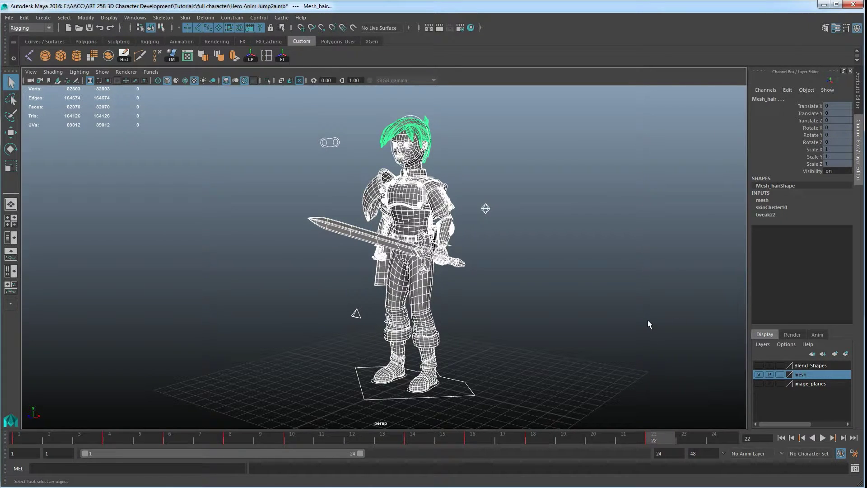
Step: Play the jump animation, stop it, and scrub through the airborne pose at frame 10 to frame 22 and back over the jump
click(823, 438)
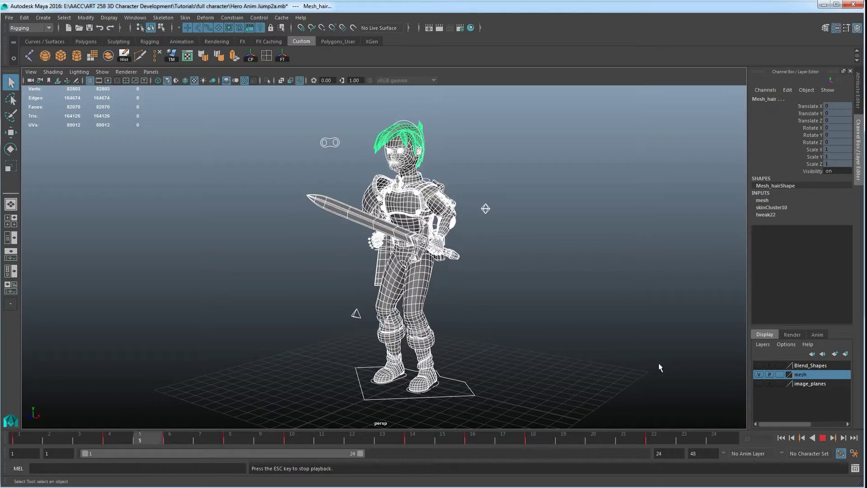
click(822, 438)
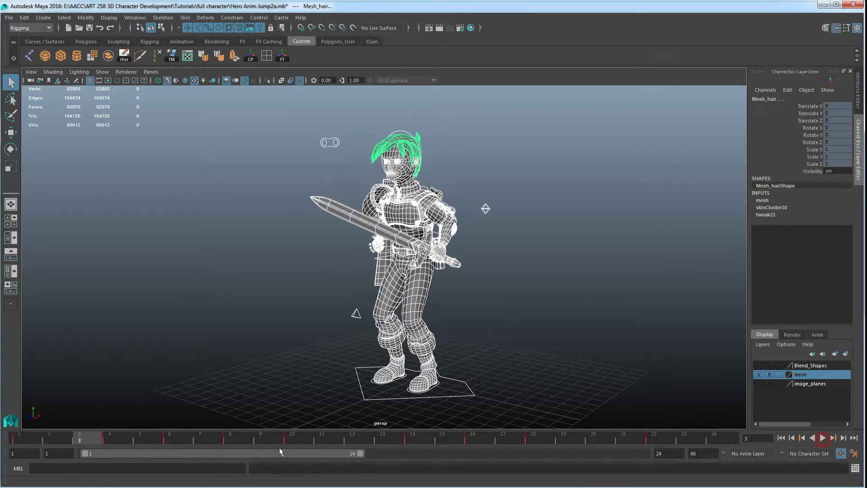
mouse_move(44, 437)
mouse_down()
mouse_move(139, 443)
mouse_move(20, 445)
mouse_move(290, 460)
mouse_up()
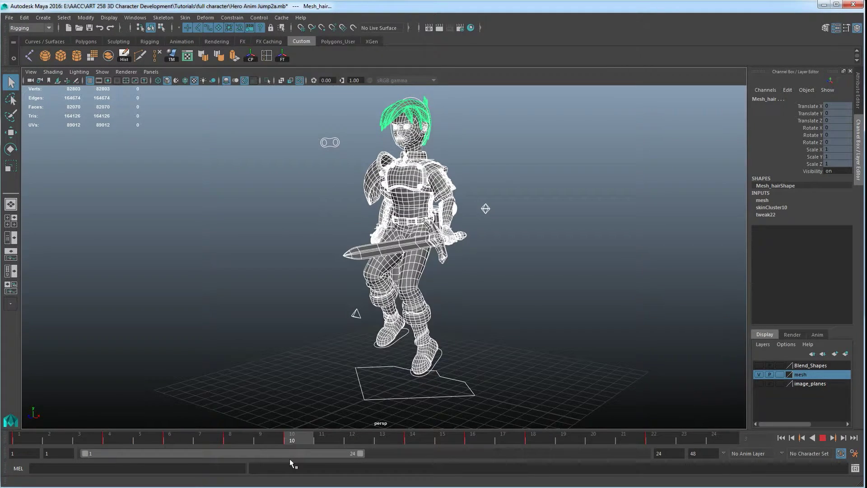
mouse_move(289, 459)
mouse_down()
mouse_move(412, 449)
mouse_move(659, 457)
mouse_up()
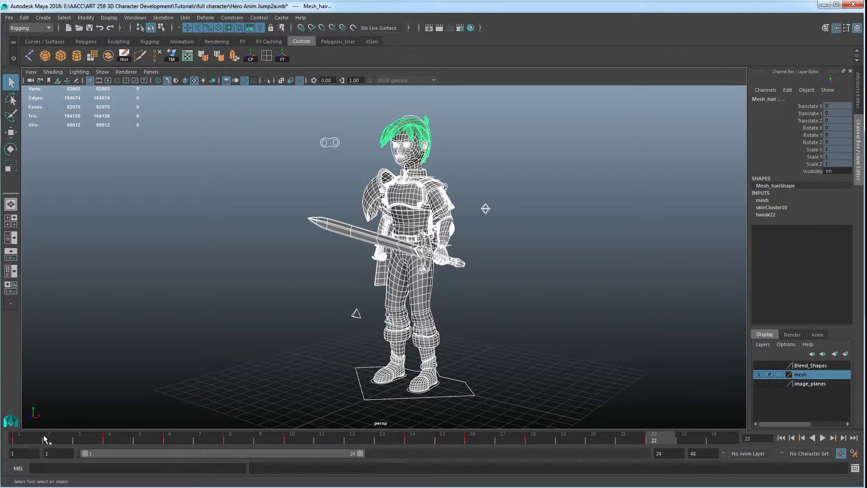
key(alt+v)
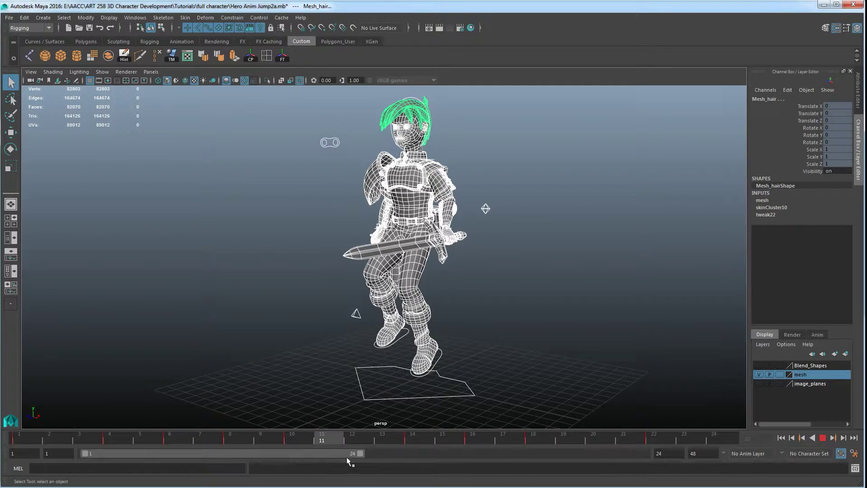
Step: Stop the jump playback, clear the mesh selection and return the view to shaded display
key(alt+v)
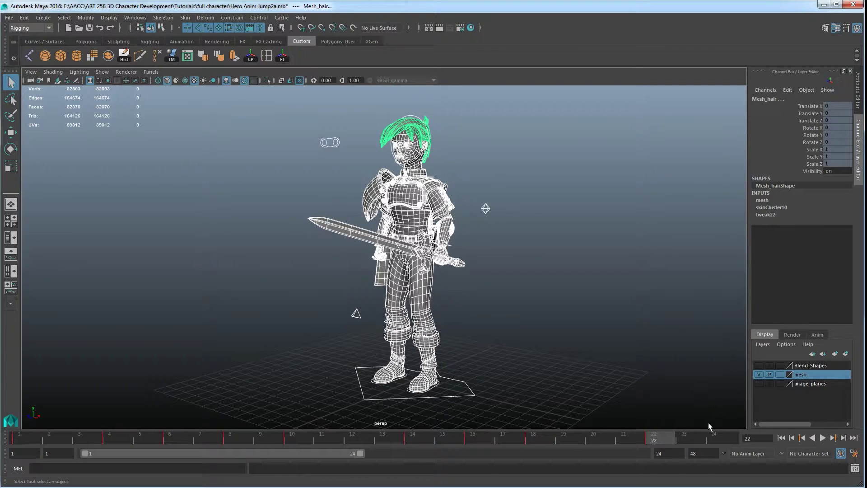
click(242, 381)
key(5)
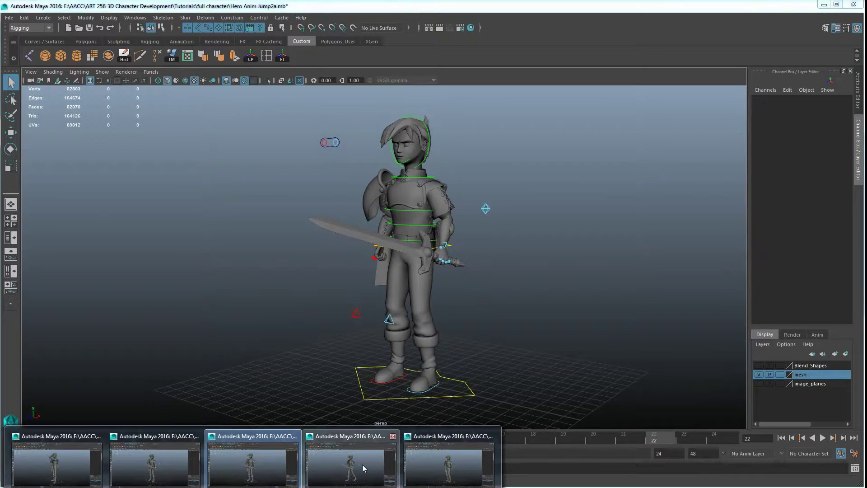
Step: Switch to the Hero Anim Walk2.mb scene, play its walk cycle, stop playback and return to frame 1
click(362, 464)
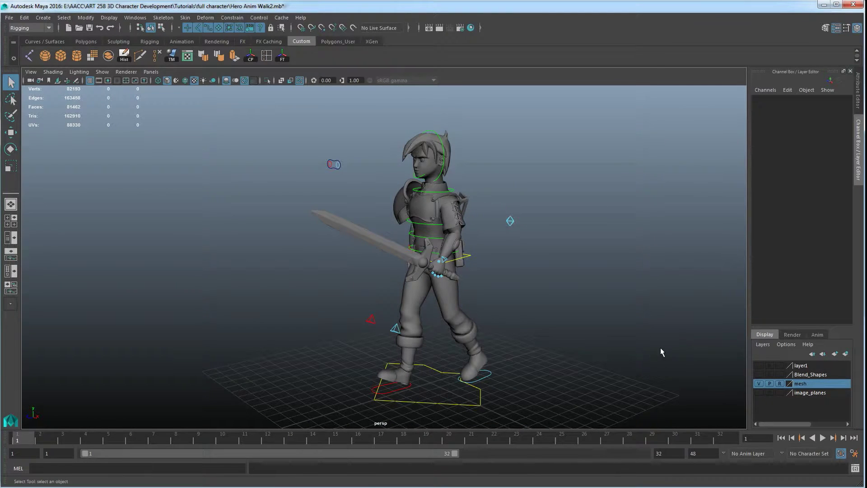
click(823, 438)
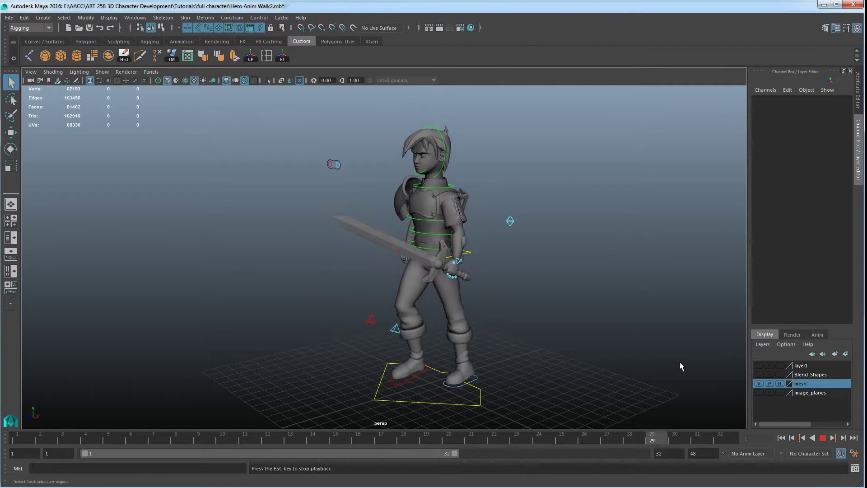
click(823, 436)
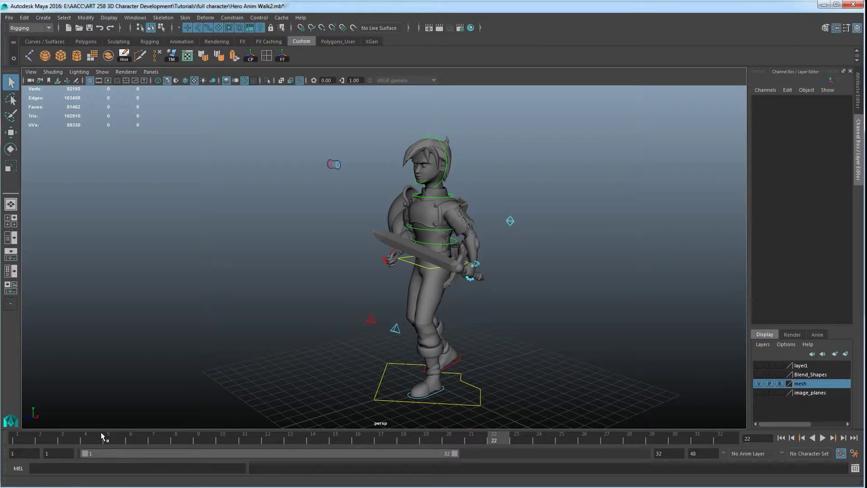
click(26, 435)
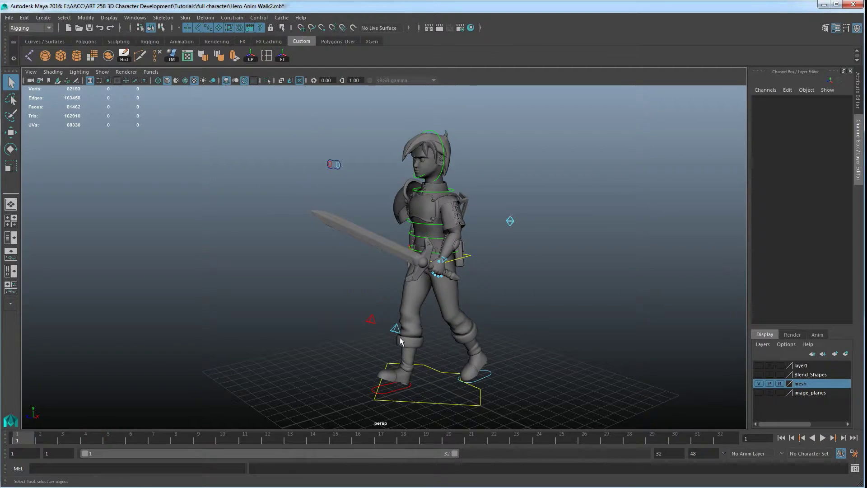
Step: Compare the keyed channels of the left and right foot controls at frame 1, ending with the left foot control selected
click(490, 377)
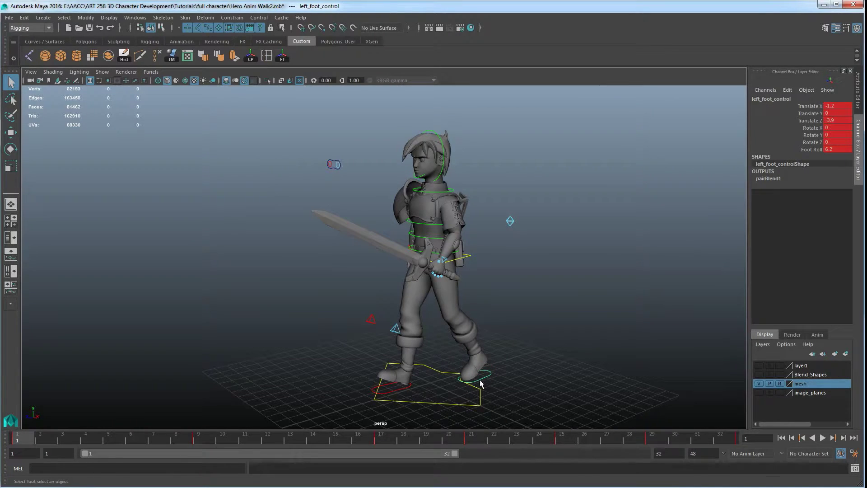
click(395, 392)
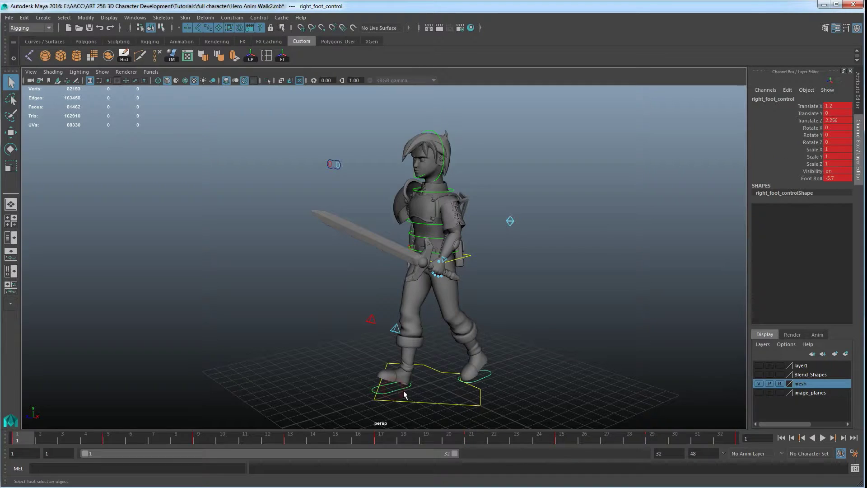
click(491, 381)
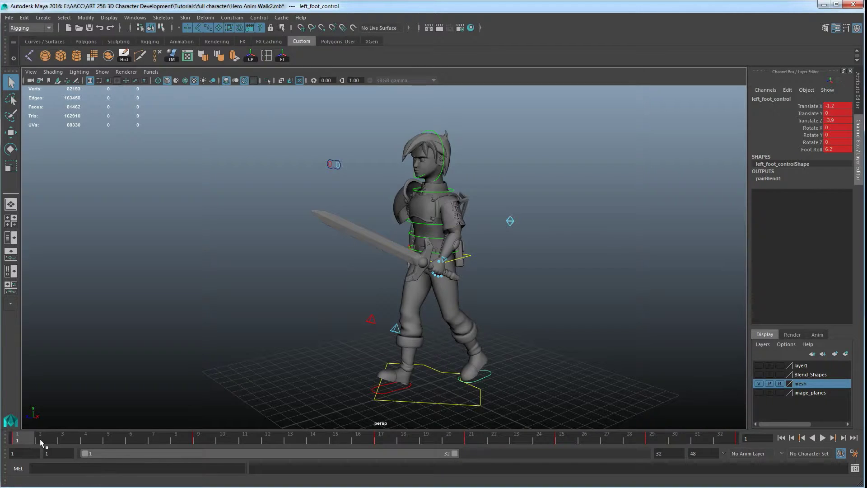
Step: Check the left foot control's poses at frames 9 and 17 from a side view, and scrub from frame 1 to 17
click(199, 436)
alt+drag(470, 378, 430, 372)
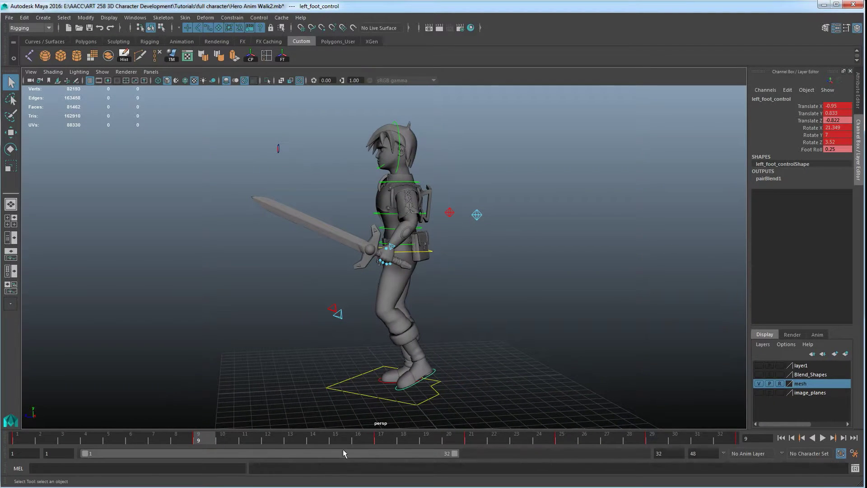
click(381, 439)
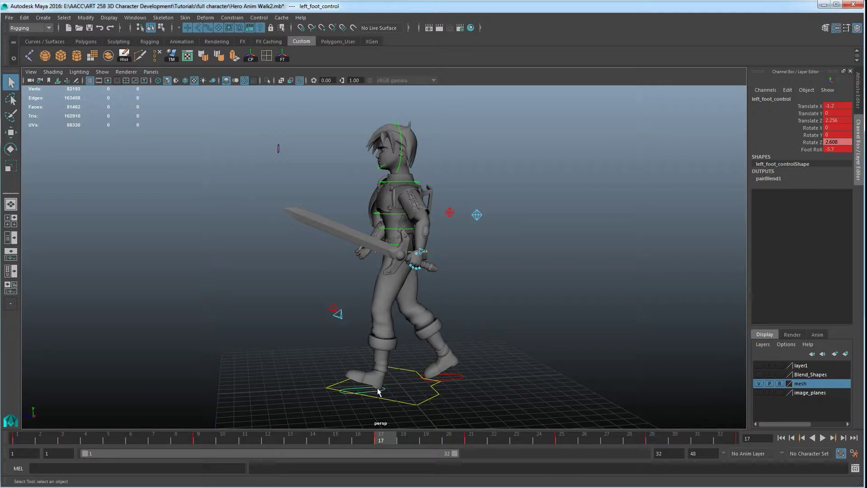
drag(30, 441, 382, 443)
Step: Follow the left foot control through frames 21, 25, 29 and 32, and return to frame 1
drag(412, 441, 471, 441)
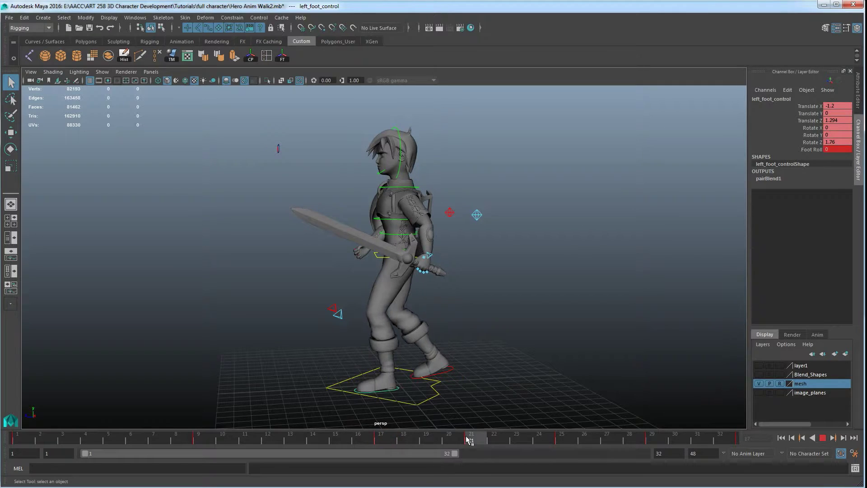
click(561, 441)
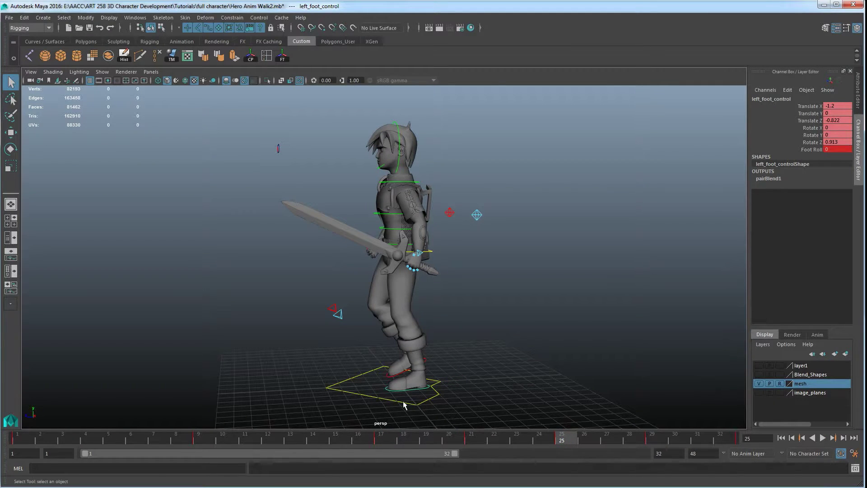
click(655, 440)
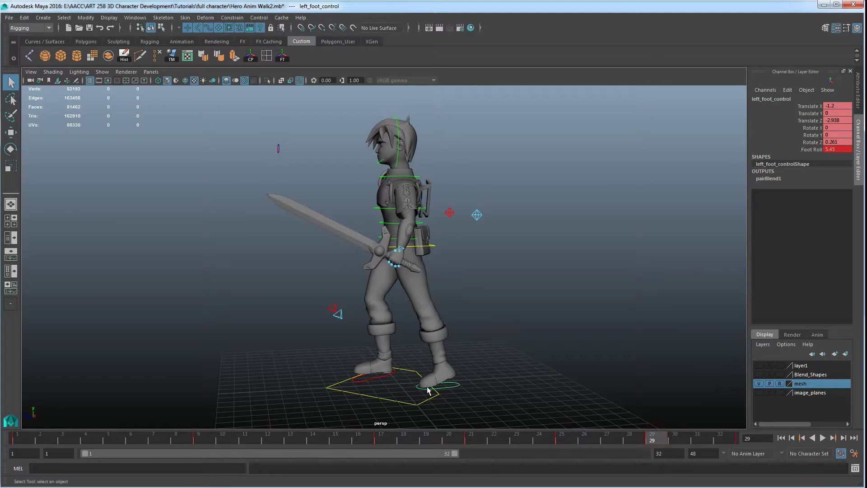
drag(668, 442, 720, 442)
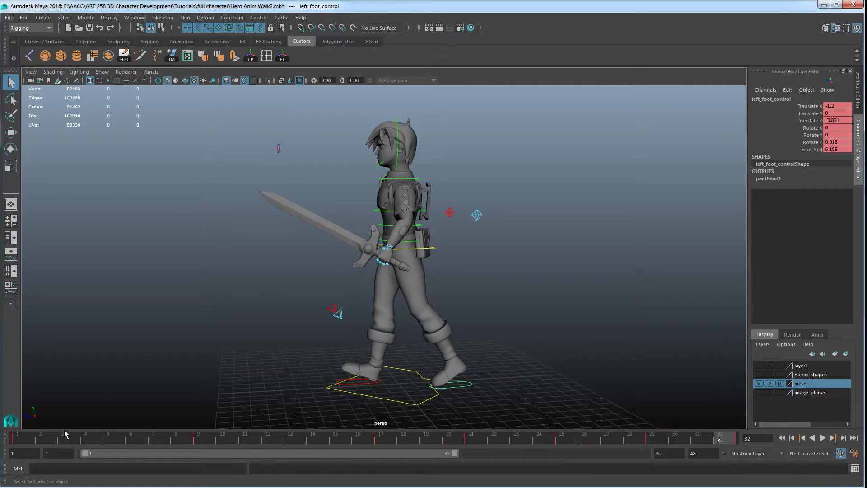
click(26, 442)
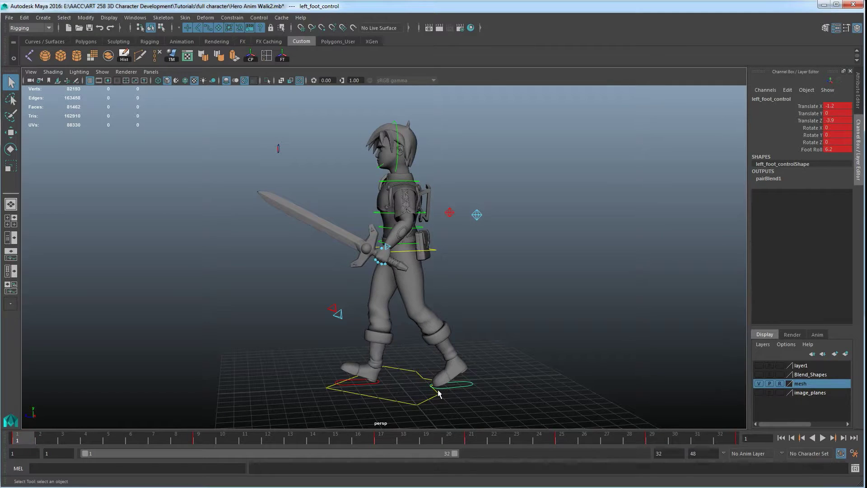
Step: Select the right foot control, review its poses at frames 5, 9, 13, 17, 25 and 32, and return to frame 1
click(361, 386)
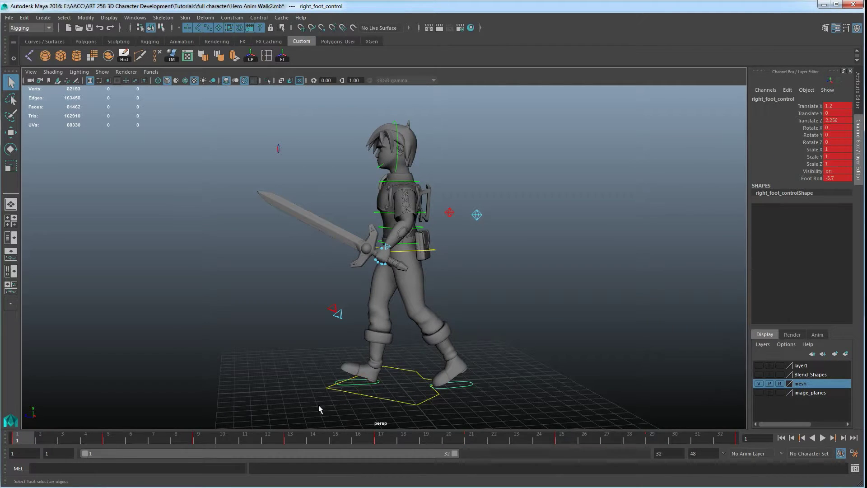
click(108, 441)
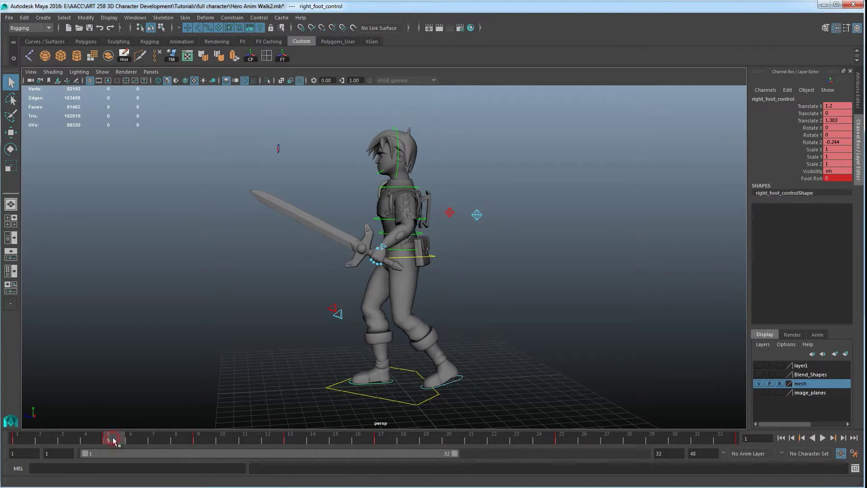
click(200, 439)
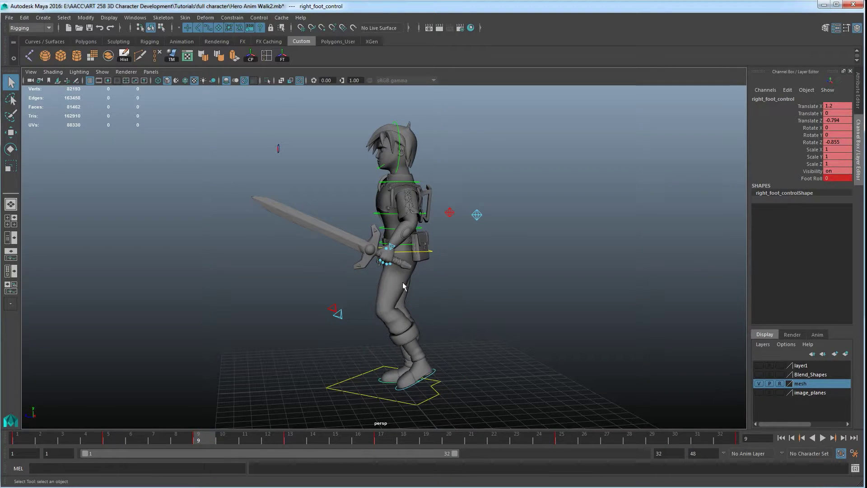
click(295, 438)
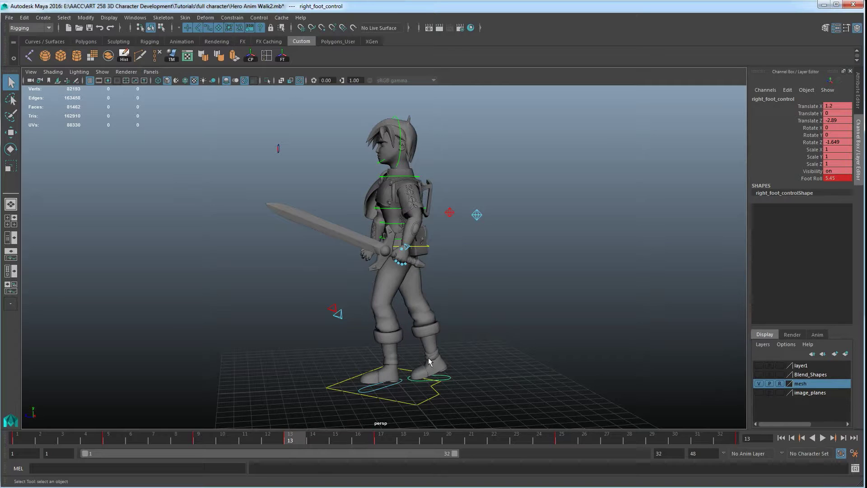
click(377, 441)
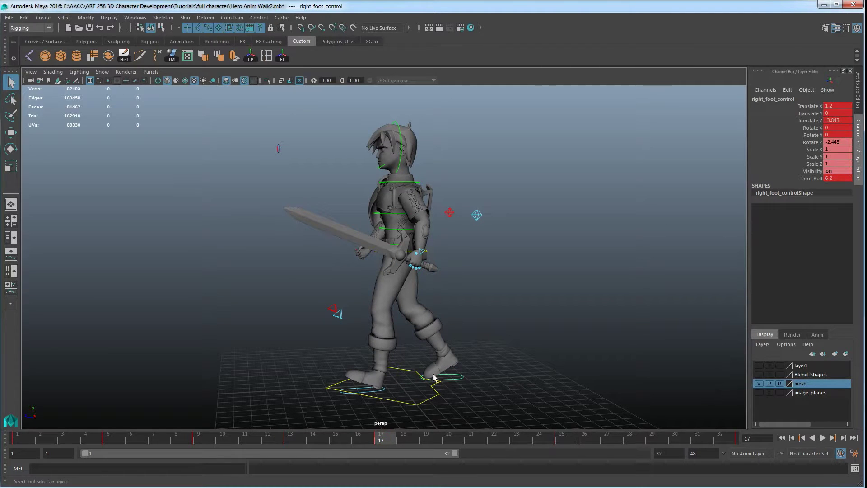
click(567, 440)
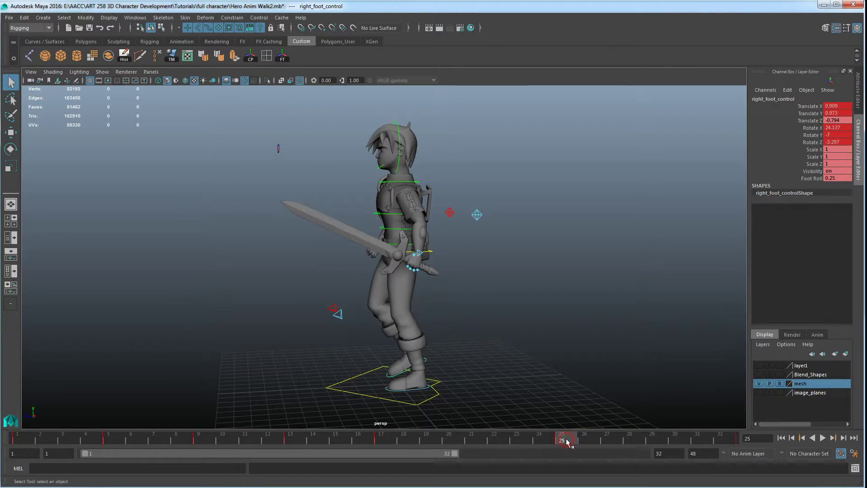
click(728, 438)
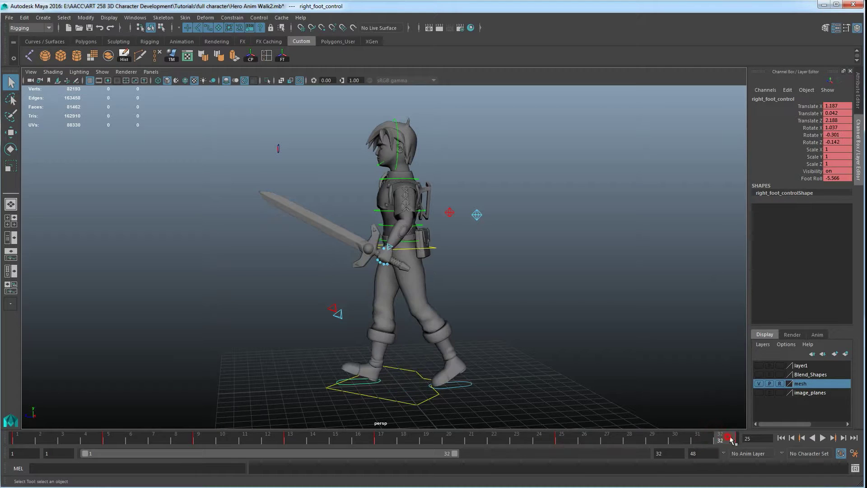
click(38, 439)
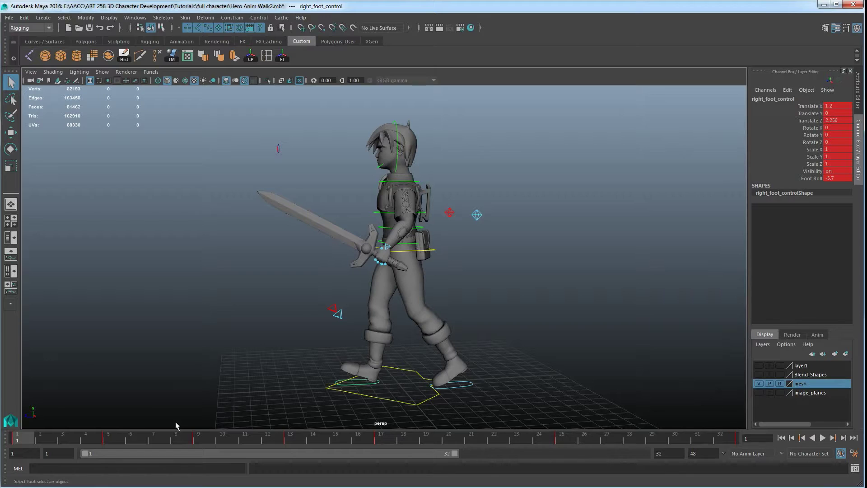
Step: Select the root control at the hips and examine its height and rotation at frames 5, 13 and 11
alt+drag(352, 362, 459, 272)
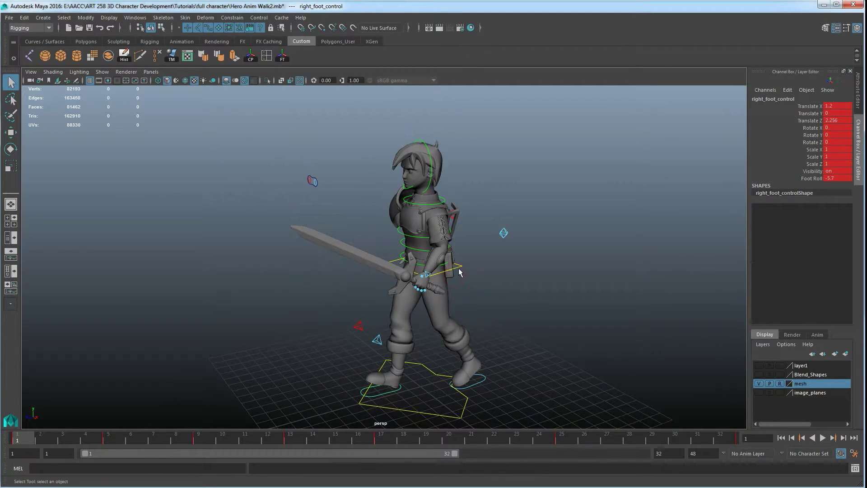
click(460, 272)
alt+drag(231, 397, 173, 389)
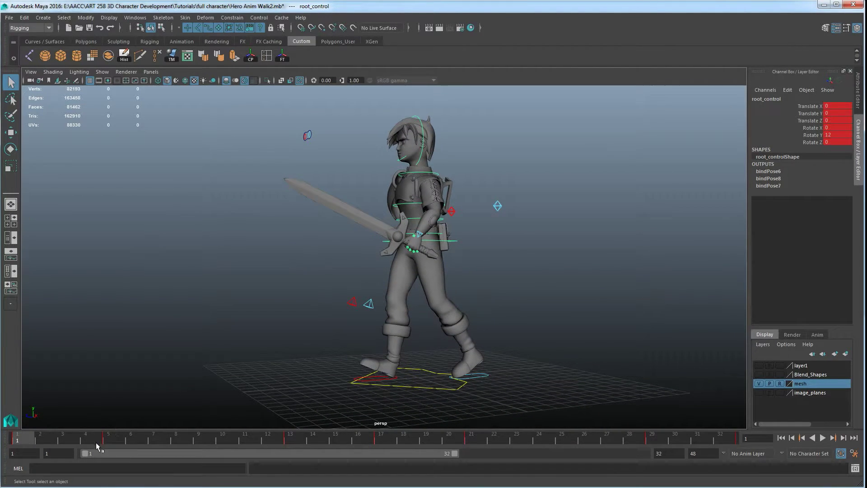
click(112, 436)
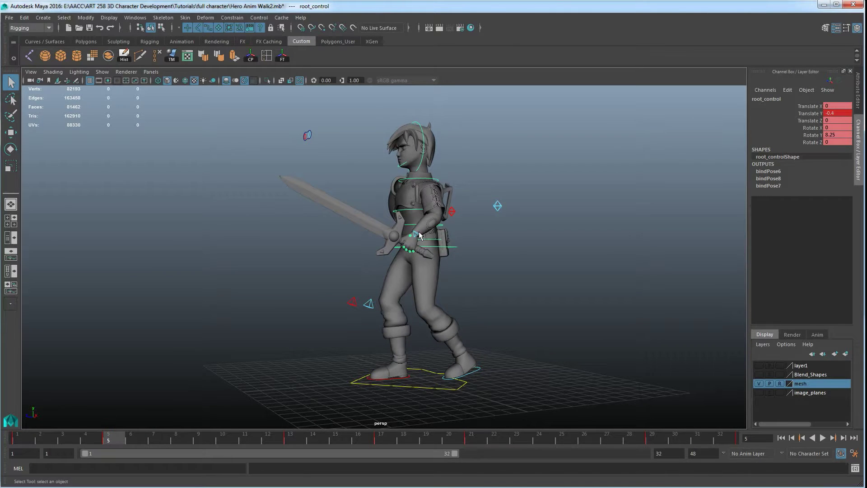
drag(119, 429, 290, 441)
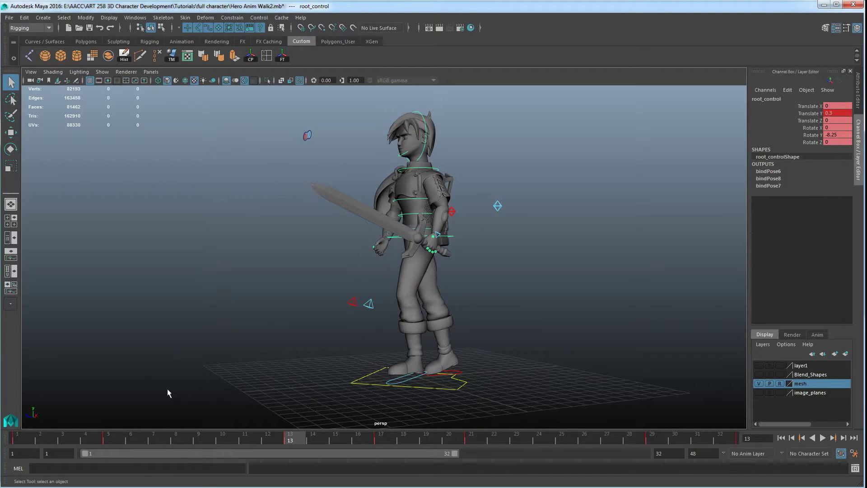
drag(108, 442, 219, 453)
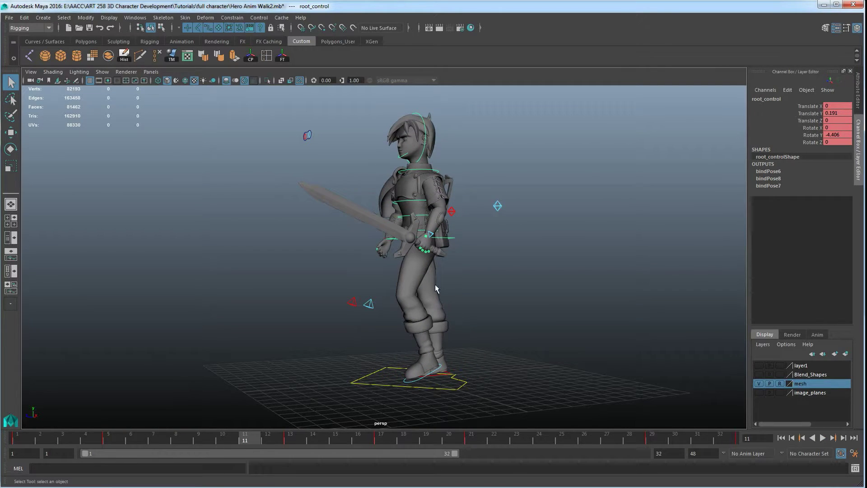
Step: Examine the root control at frames 17, 21, 29 and 32, and replay the walk cycle from frame 1
drag(269, 438, 390, 450)
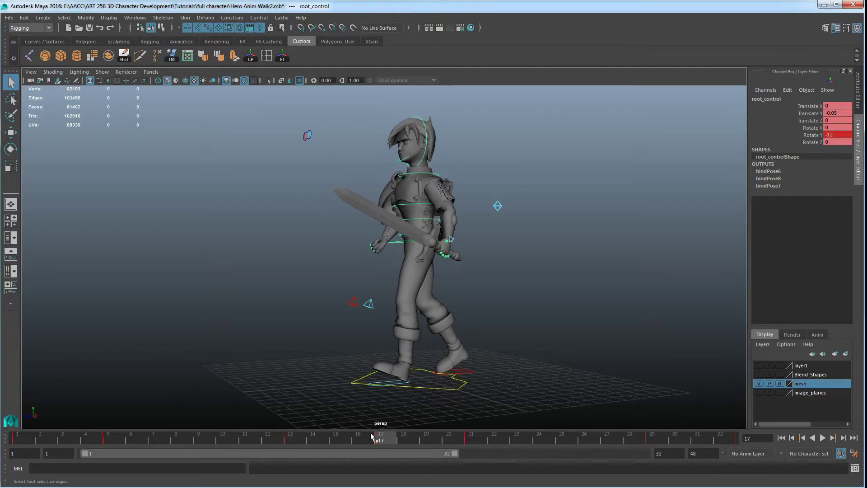
drag(395, 440, 472, 445)
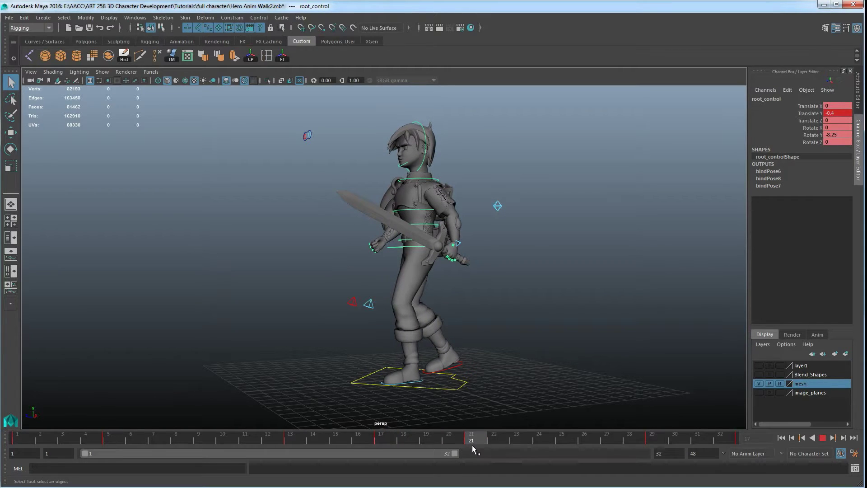
drag(480, 445, 653, 446)
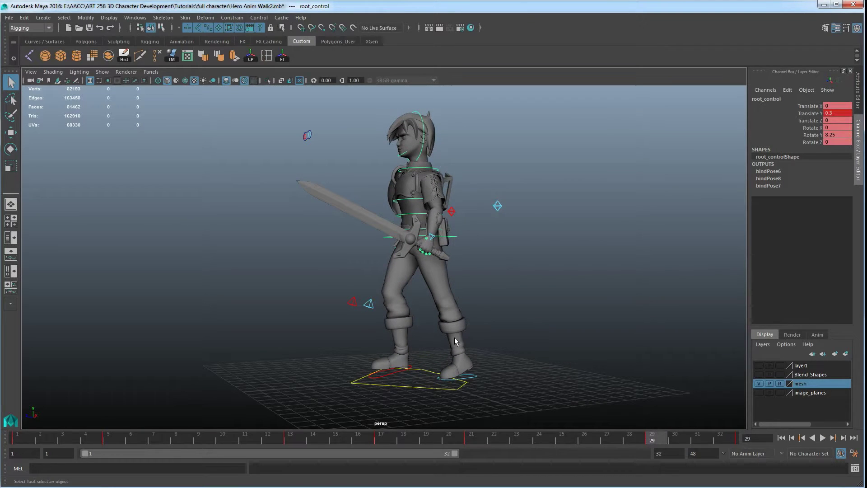
drag(659, 439, 732, 450)
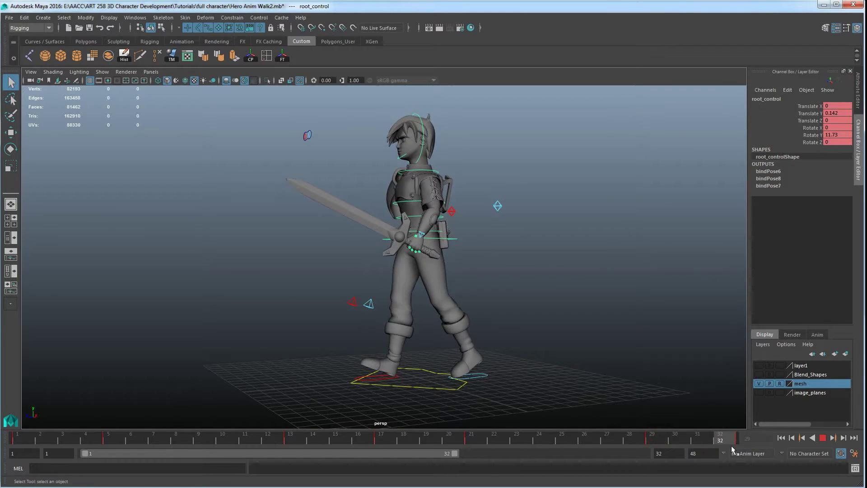
click(26, 436)
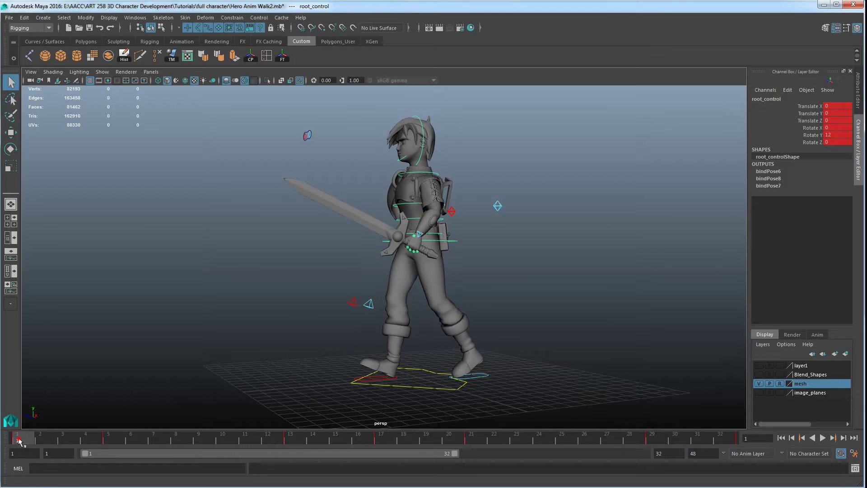
key(alt+v)
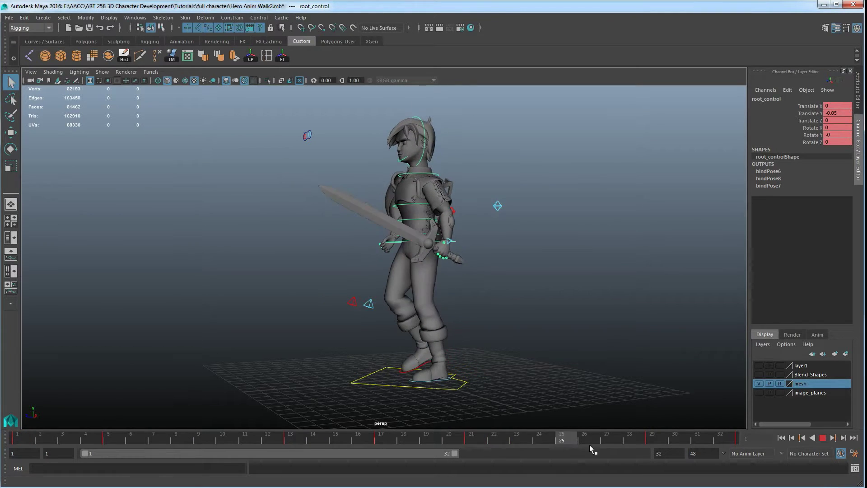
Step: Check the root control's pose at frame 30, return to frame 1 and clear the selection
click(666, 429)
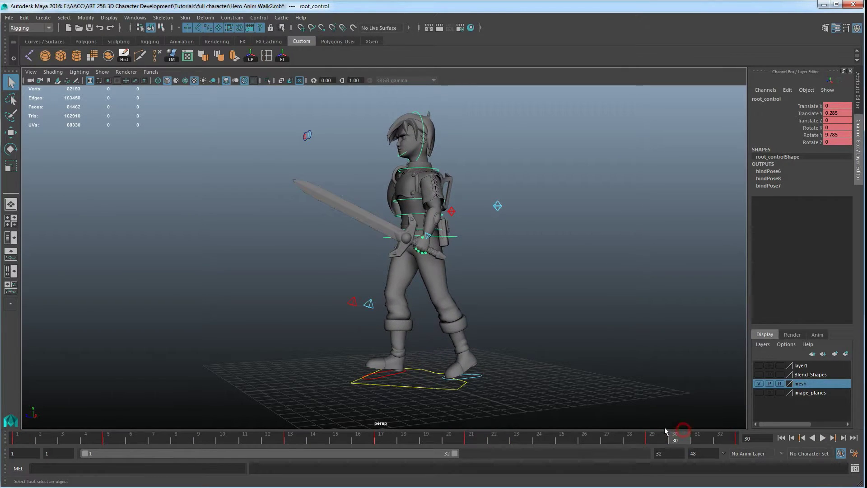
click(18, 439)
alt+drag(464, 277, 454, 264)
click(454, 264)
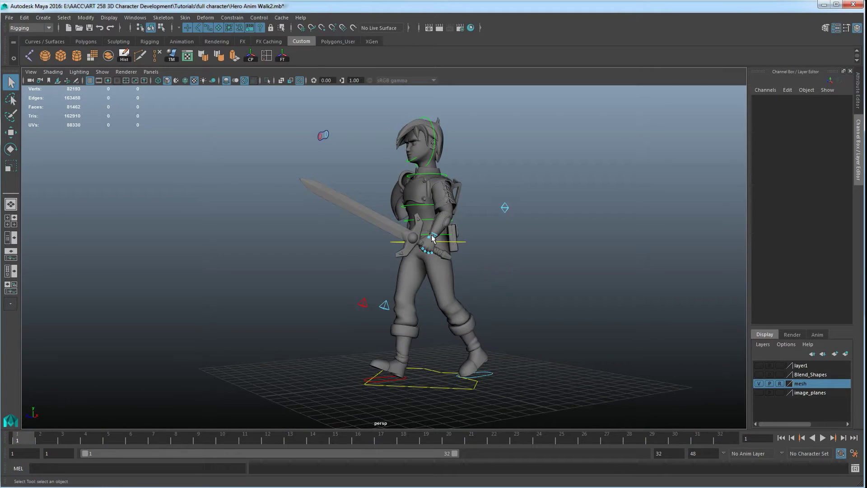
Step: Select the left hand control holding the sword and review its poses at frames 5, 21 and 32 from the side
click(420, 253)
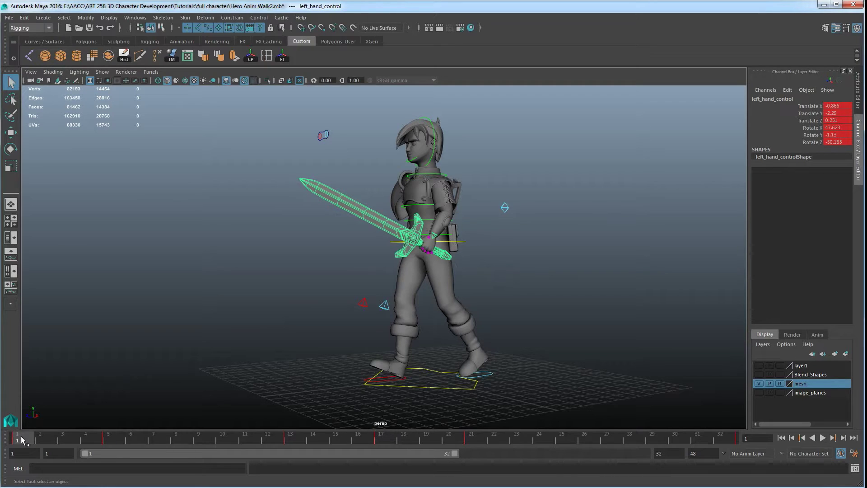
key(alt+v)
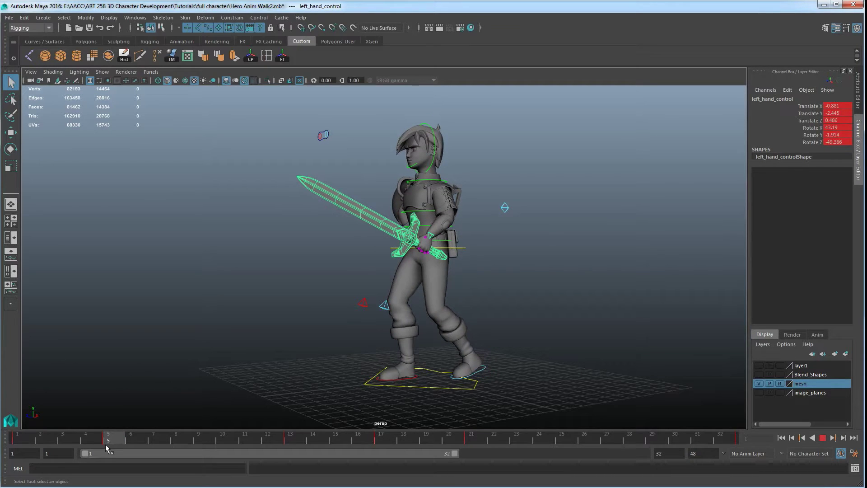
alt+drag(459, 256, 427, 289)
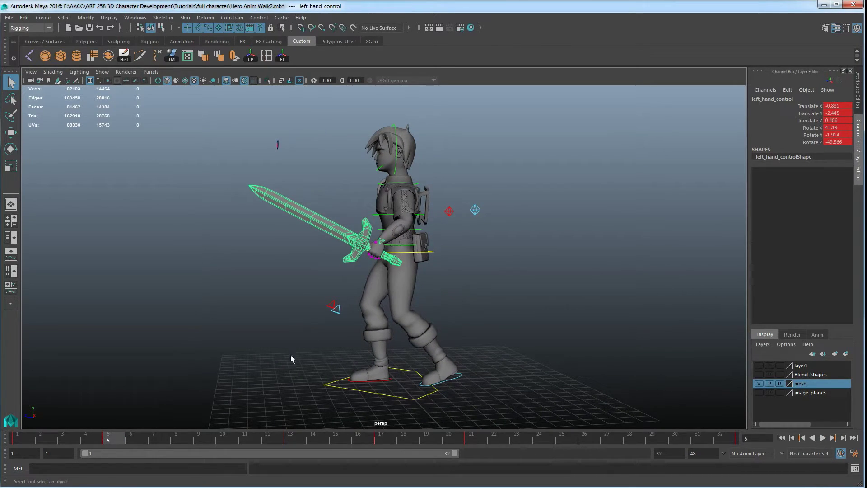
drag(115, 441, 472, 440)
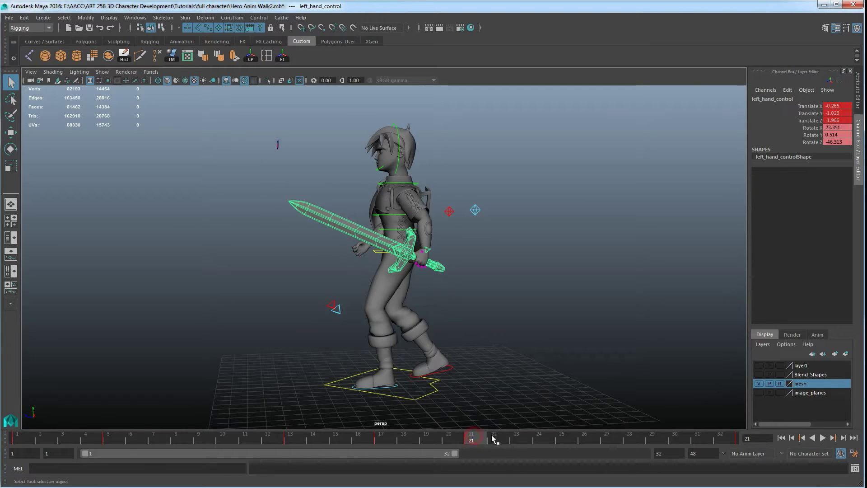
key(alt+v)
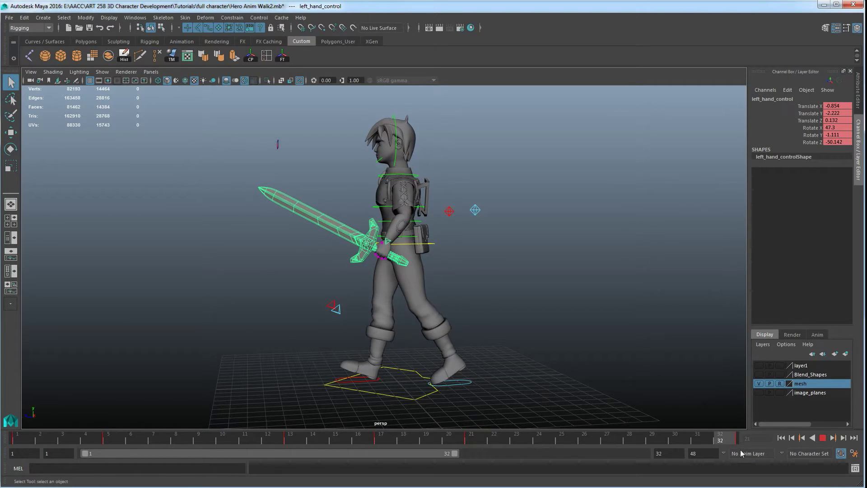
Step: Select the right hand control, review its poses at frames 5, 12, 21 and 32, and return to frame 1
alt+drag(305, 306, 381, 226)
click(398, 232)
key(alt+v)
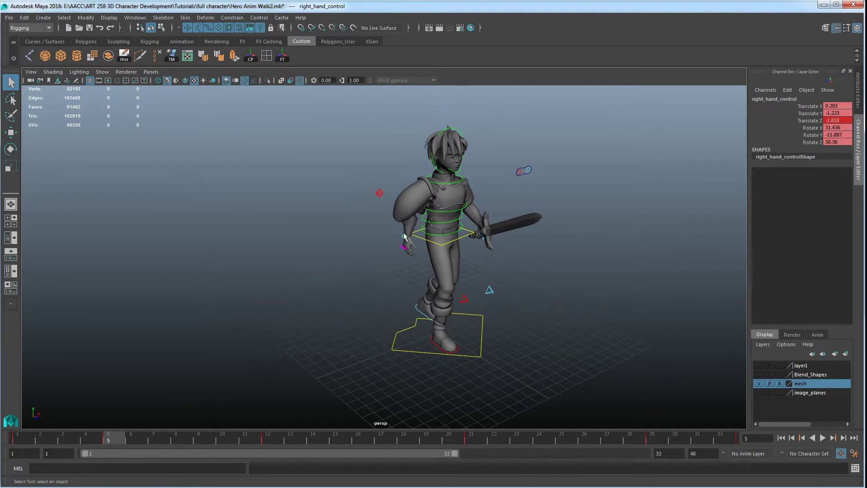
click(270, 436)
drag(273, 439, 473, 441)
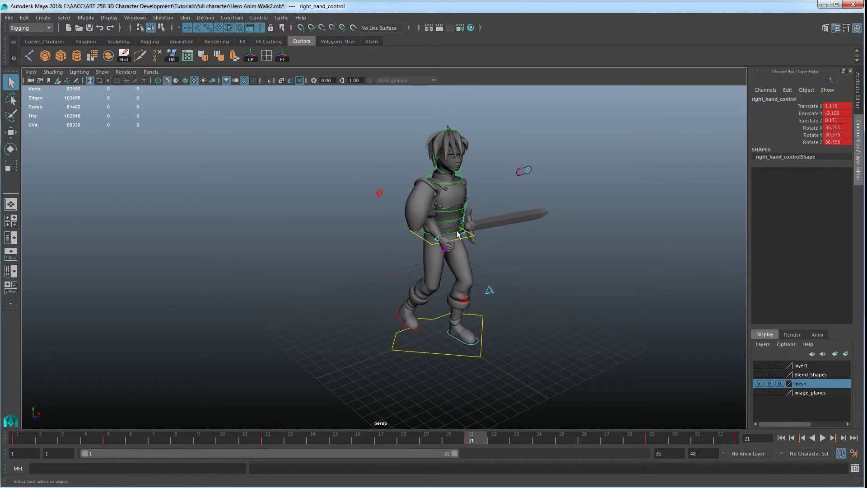
drag(649, 436, 731, 440)
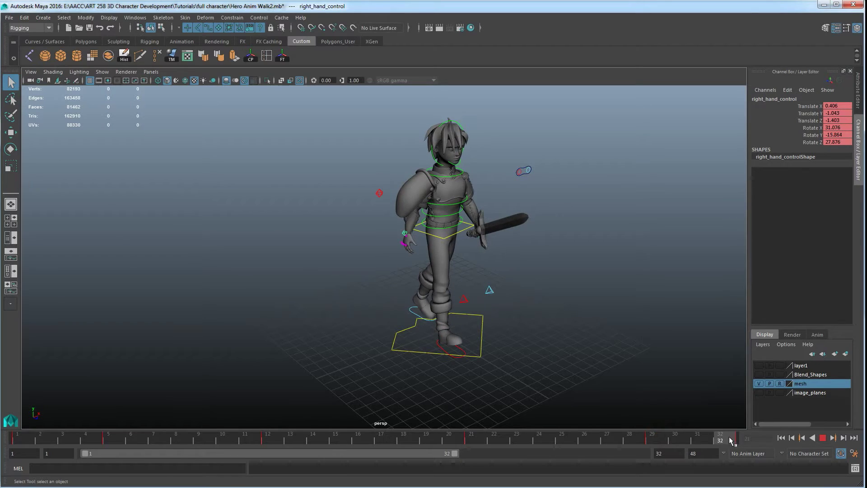
click(19, 439)
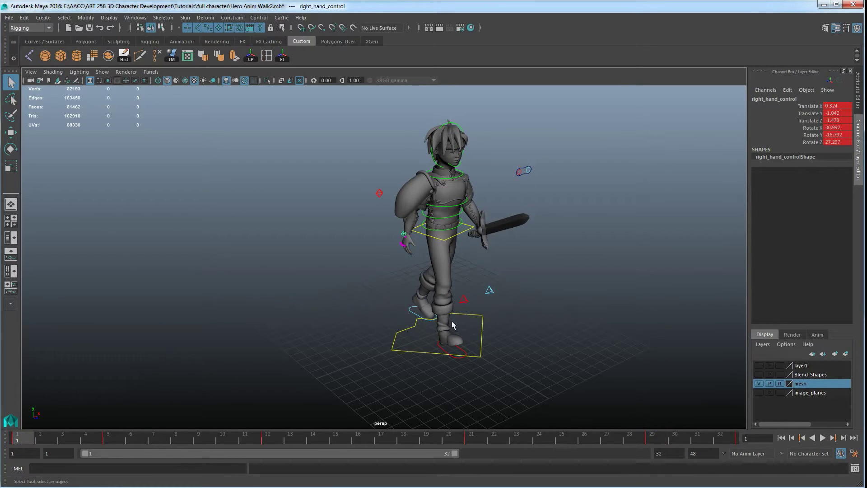
Step: Compare the right hand control's poses at frames 29, 32 and 5
click(658, 440)
drag(642, 440, 746, 440)
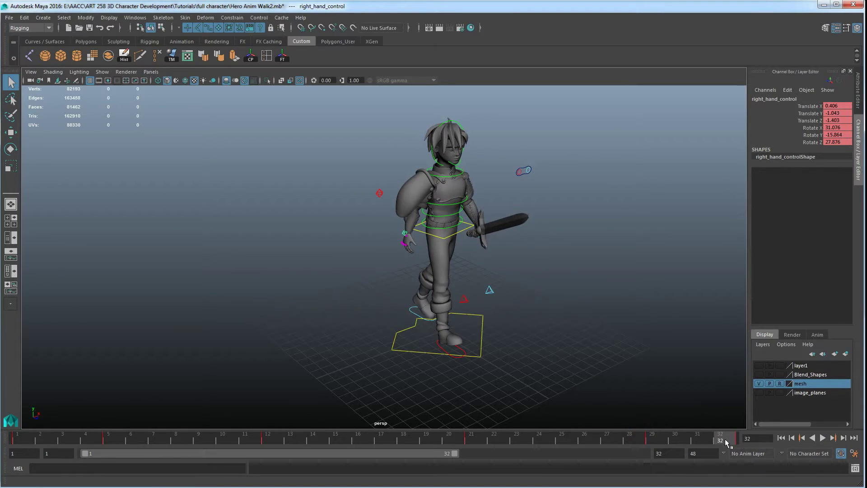
click(122, 440)
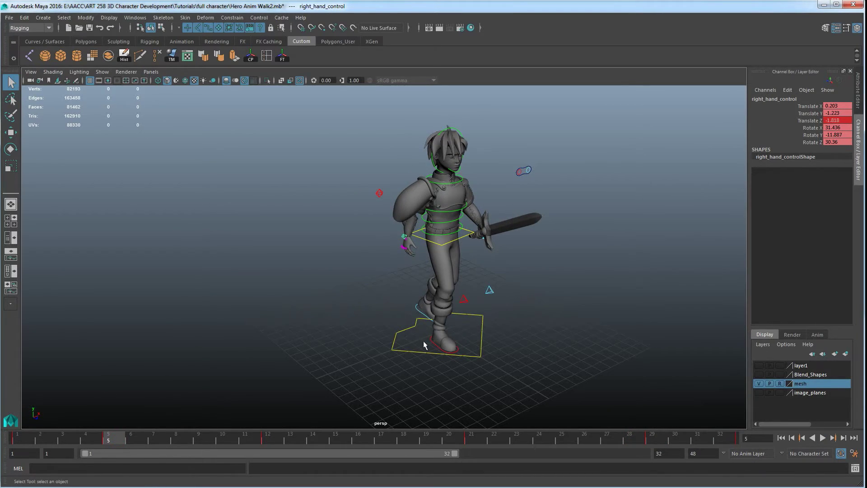
Step: Clear the selection and examine the hero's frame 5 pose from the front and side
alt+drag(423, 345, 362, 312)
click(333, 305)
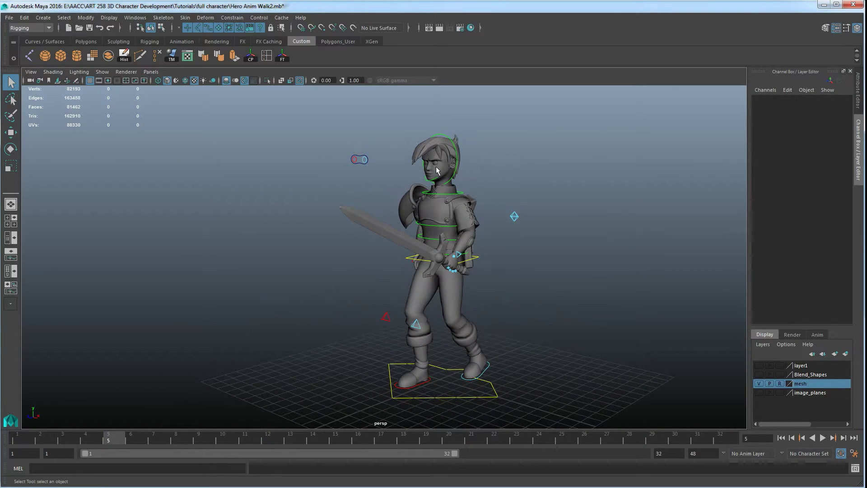
alt+drag(471, 401, 416, 355)
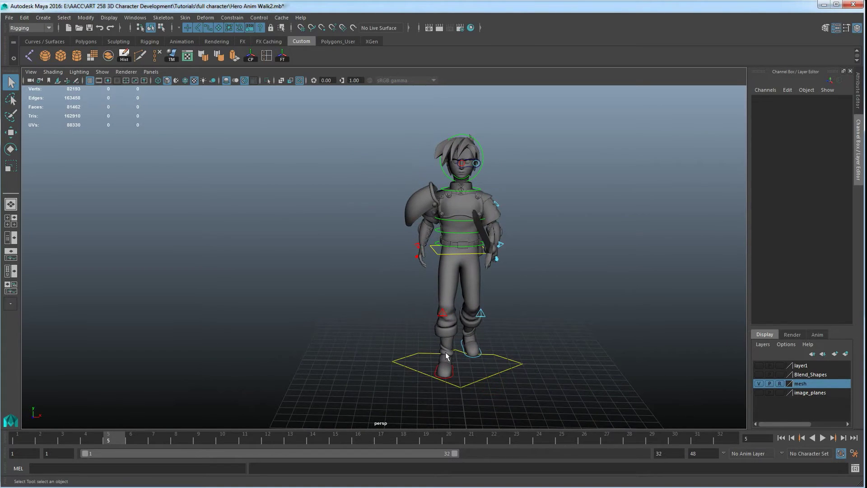
alt+drag(505, 358, 340, 378)
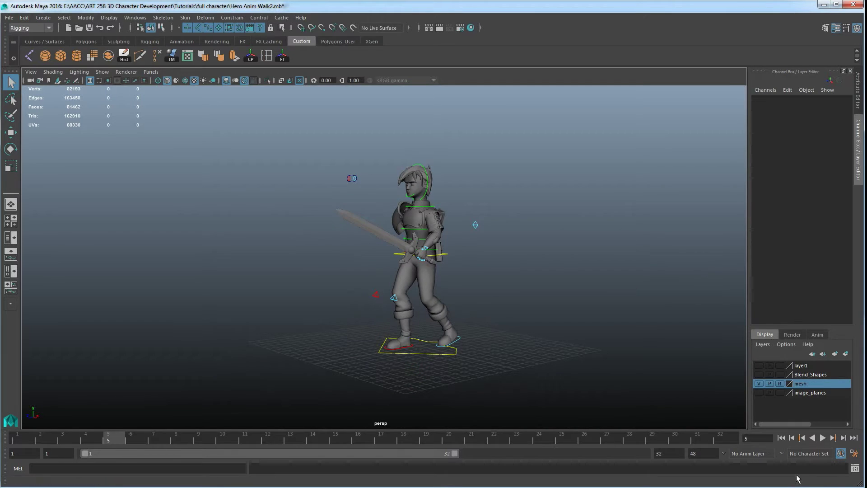
Step: Play the walk cycle, and inspect the keyframes of all the rig controls together
click(823, 438)
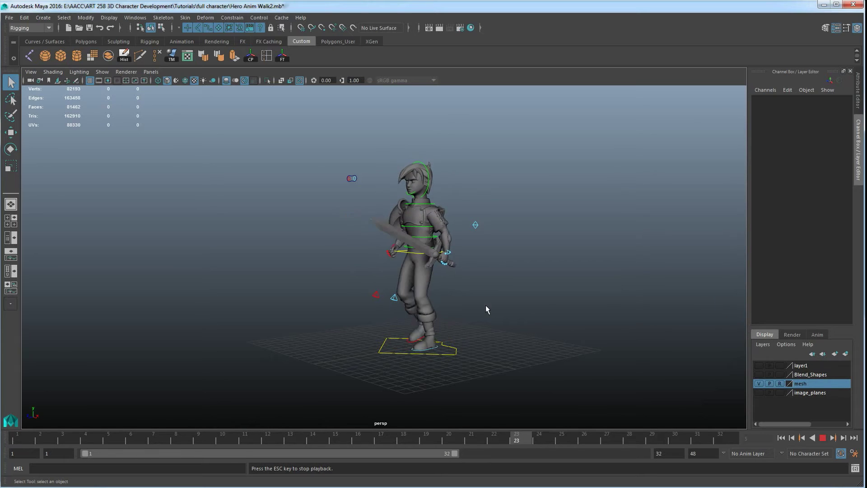
scroll(474, 305, up, 3)
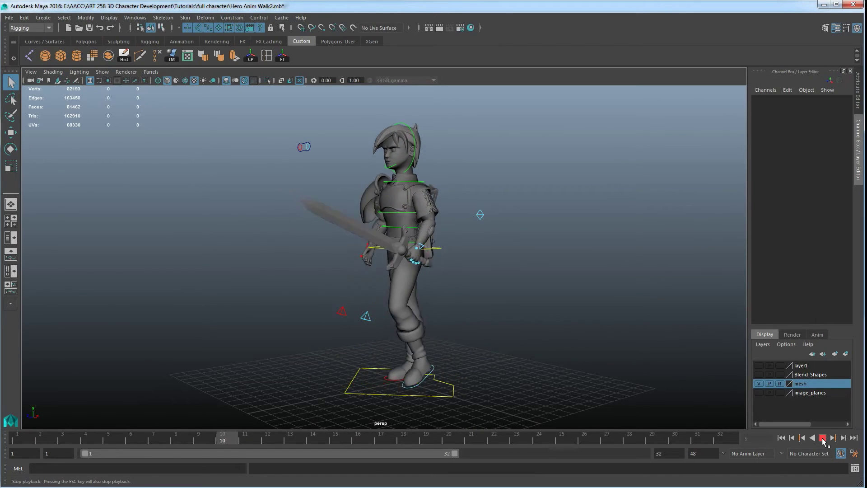
drag(505, 399, 205, 130)
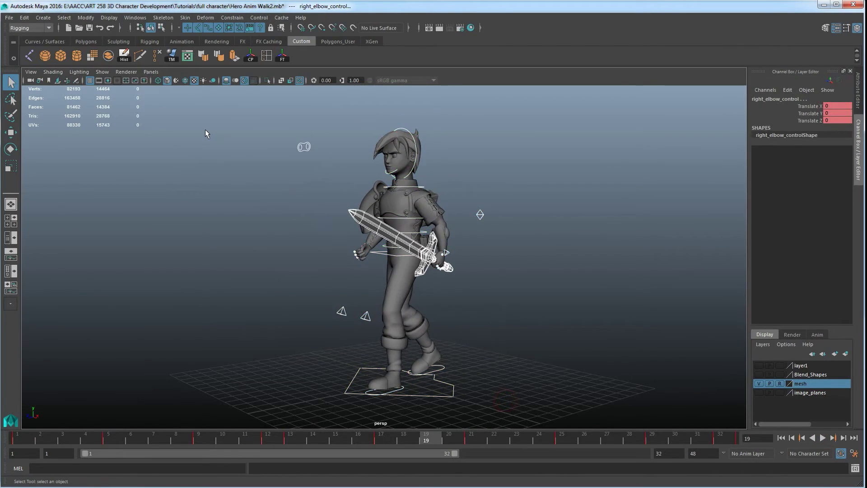
click(593, 370)
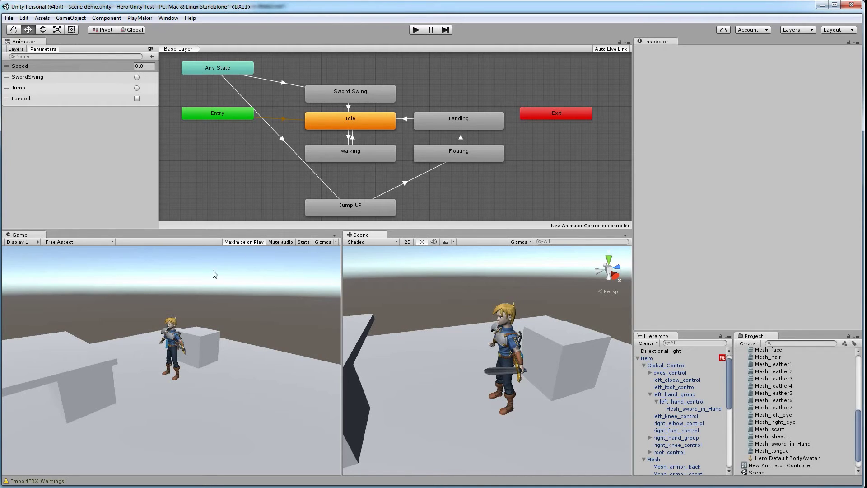
Step: Run the Unity demo scene and make the hero jump repeatedly to test the jump, floating and landing animations
click(415, 30)
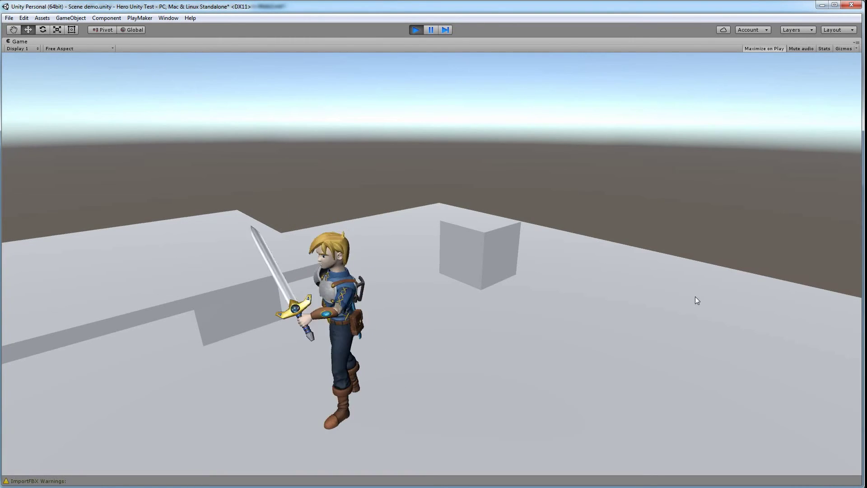
key(space)
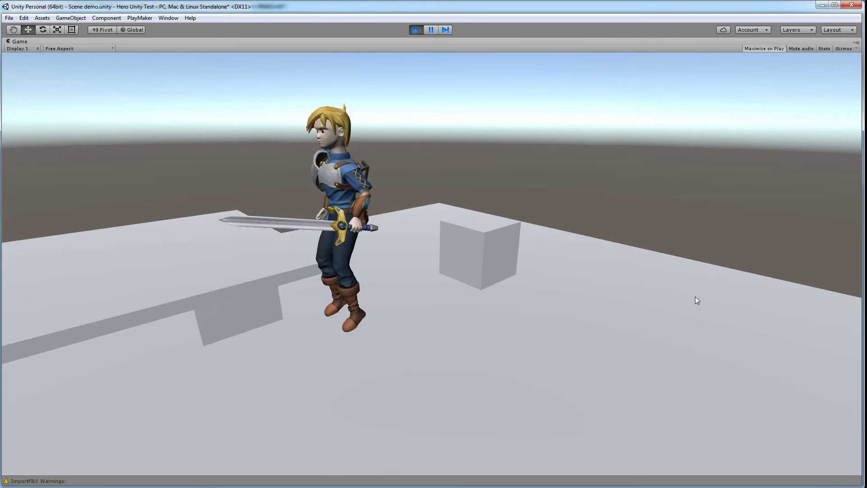
key(space)
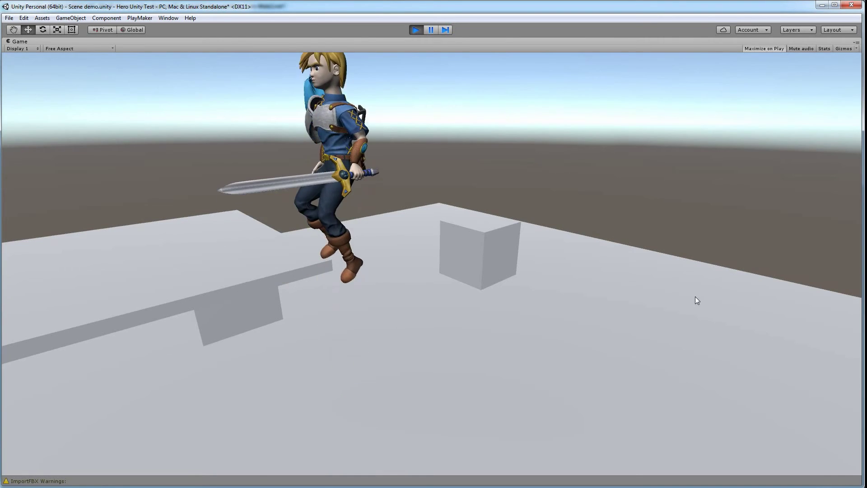
key(space)
key(space)
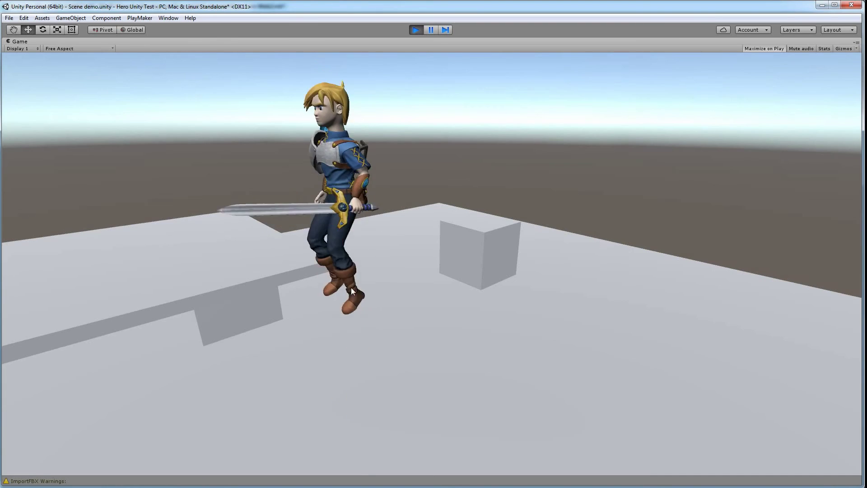
key(space)
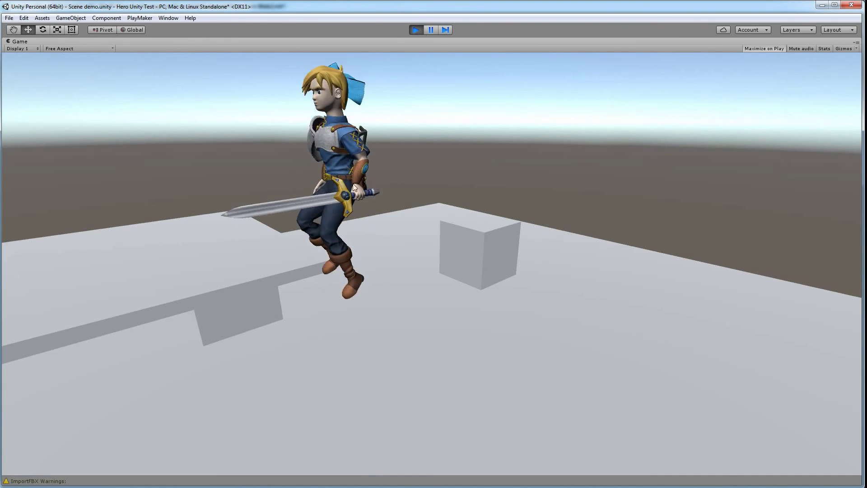
key(space)
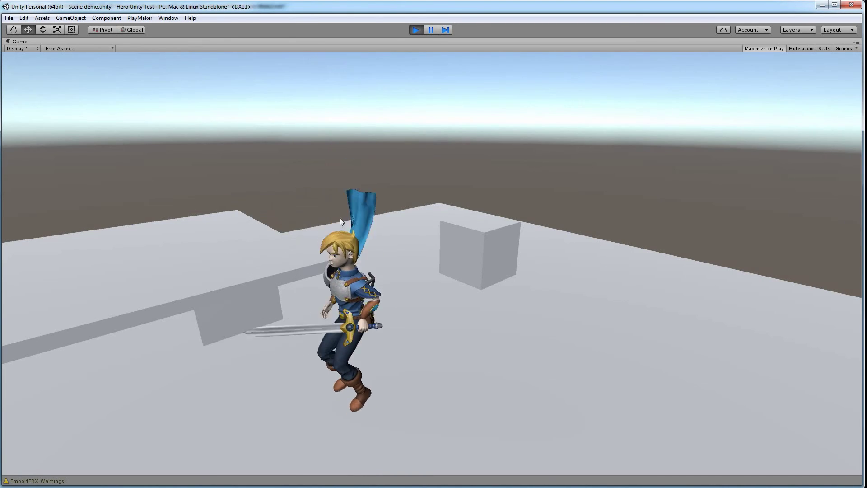
key(space)
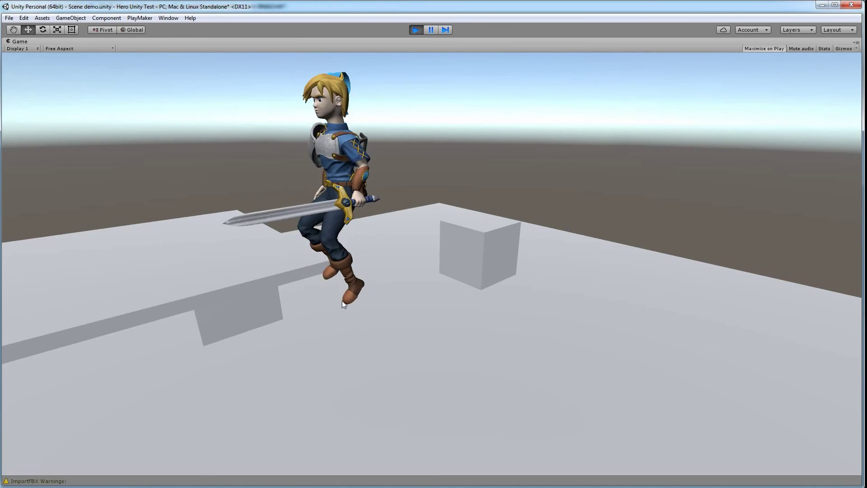
key(space)
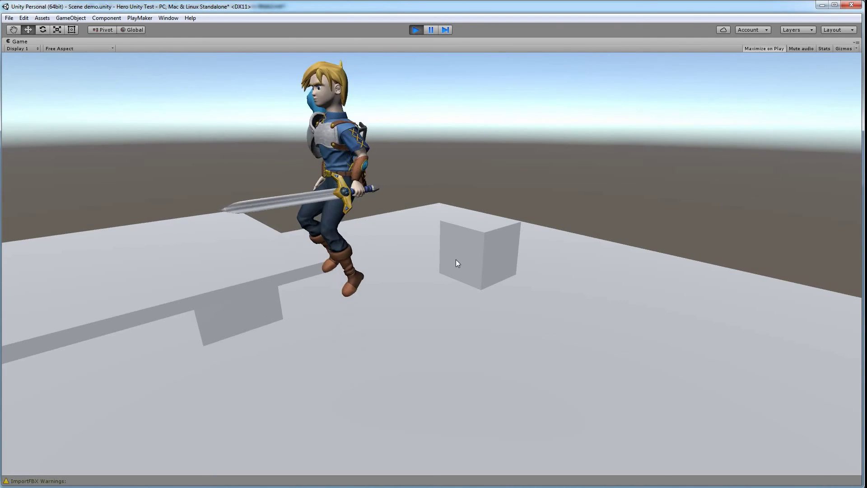
Step: Test the hero's sword swing, and walk him around the scene in all four directions
click(456, 260)
click(456, 259)
key(d)
key(w)
key(a)
key(s)
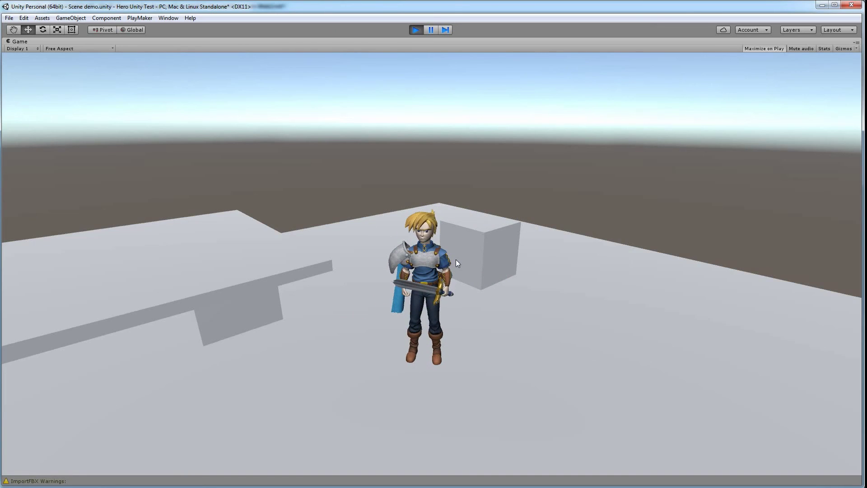
key(a)
key(d)
key(w)
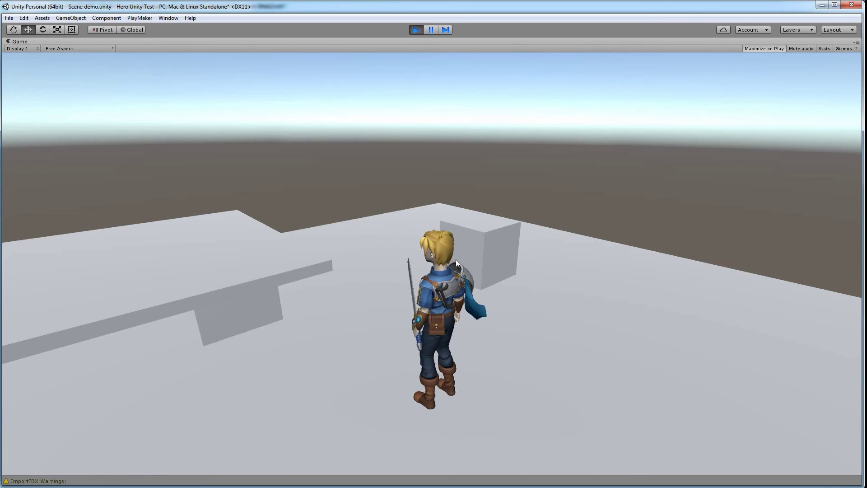
key(a)
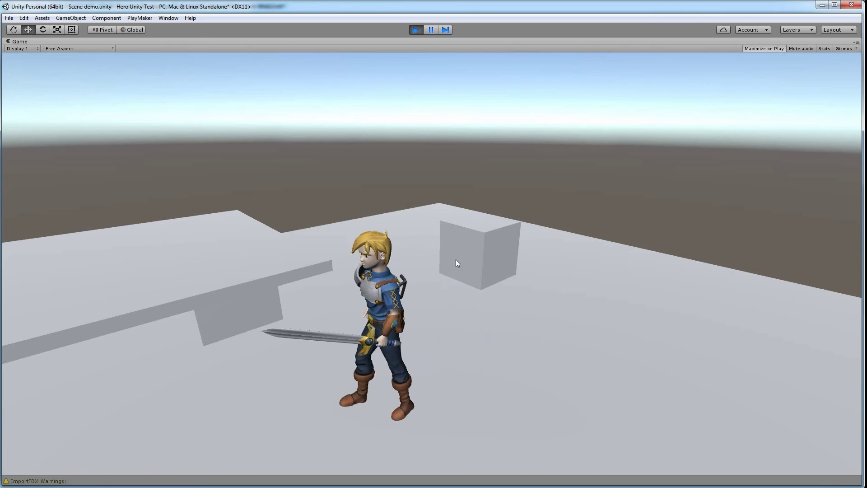
key(s)
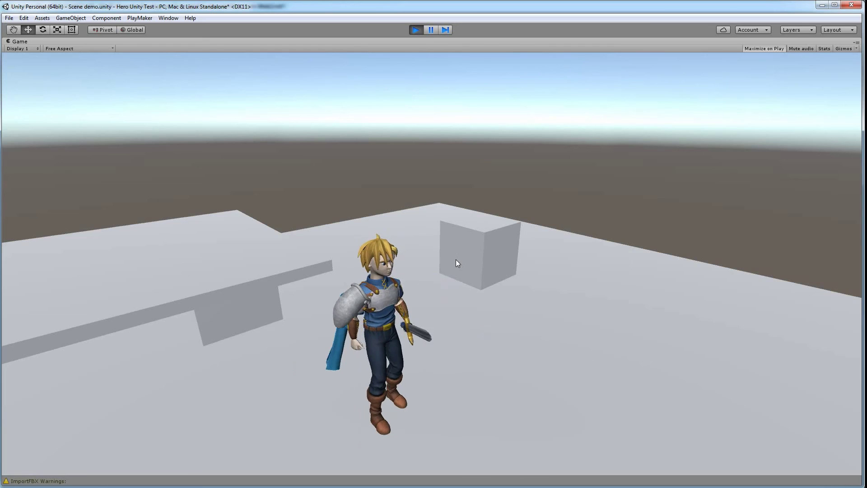